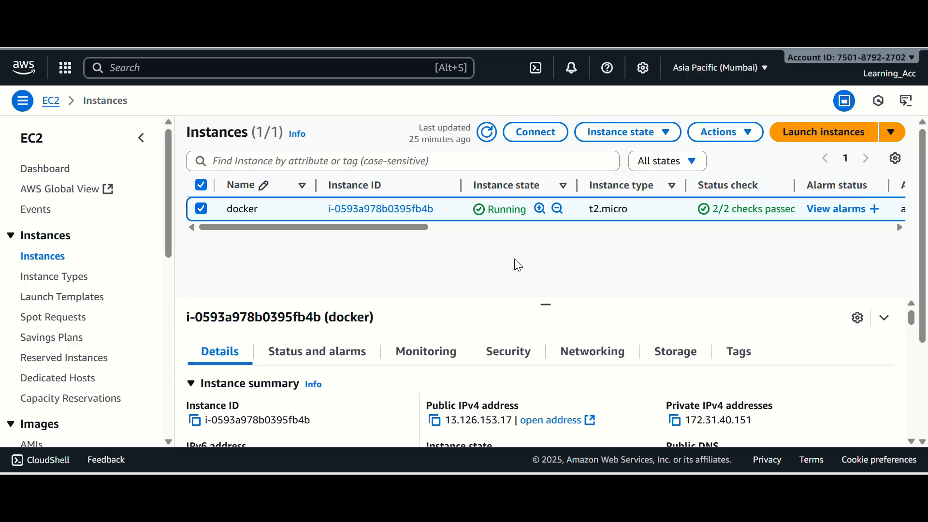
Connect to the docker EC2 instance's terminal and switch to the root user with sudo -i
left_click(535, 146)
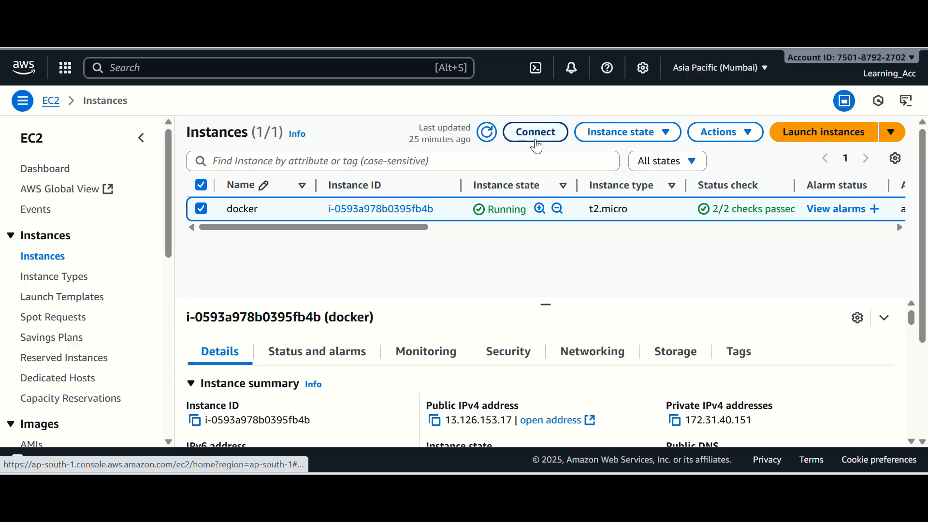
scroll(513, 285, "down", 3)
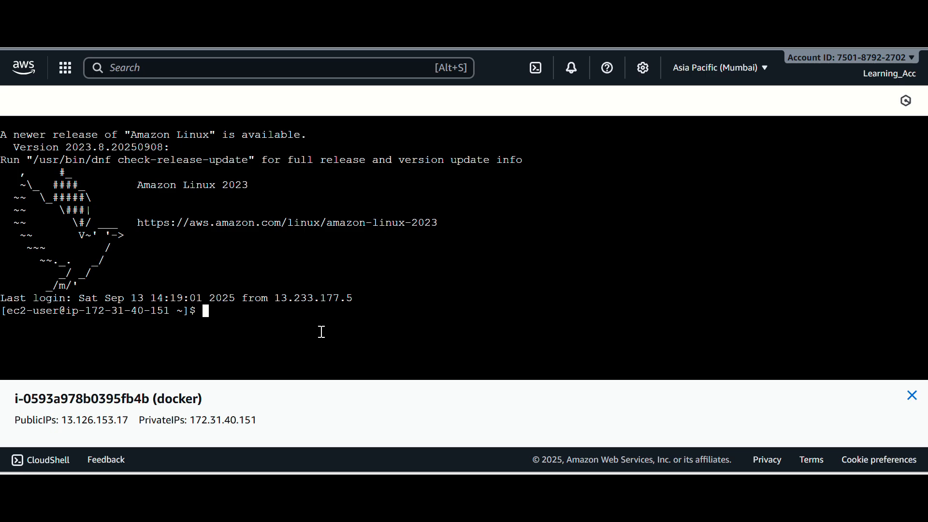
type("sudo -")
type("i")
key("Return")
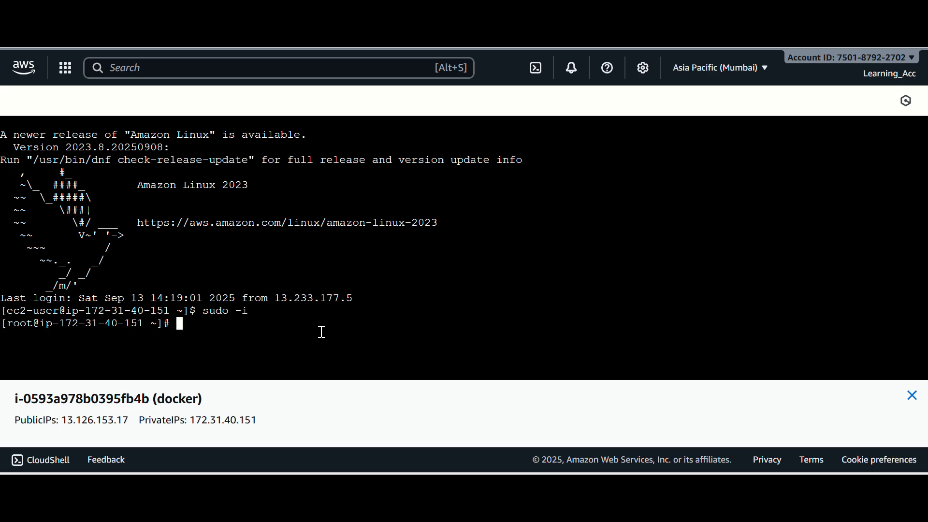
left_click_drag(19, 311, 32, 325)
left_click(180, 324)
Switch to the Apache HTTP Server documentation and compare the installation commands for Fedora/CentOS/Red Hat and Ubuntu/Debian
key("ctrl+Tab")
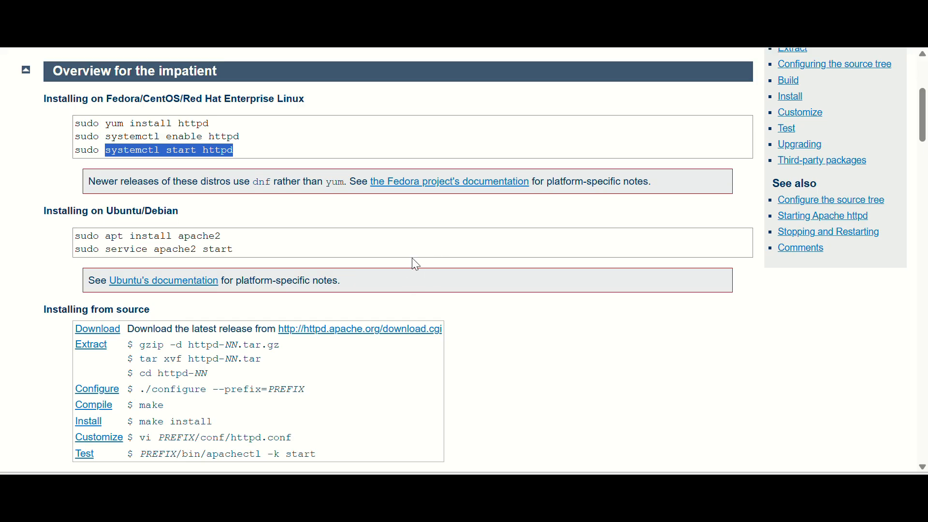
scroll(414, 263, "up", 5)
left_click(239, 357)
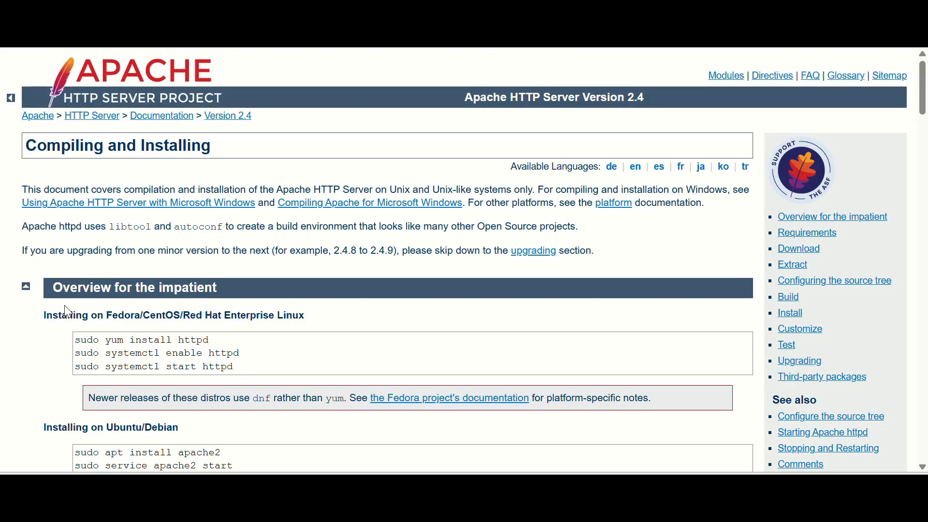
scroll(66, 279, "down", 3)
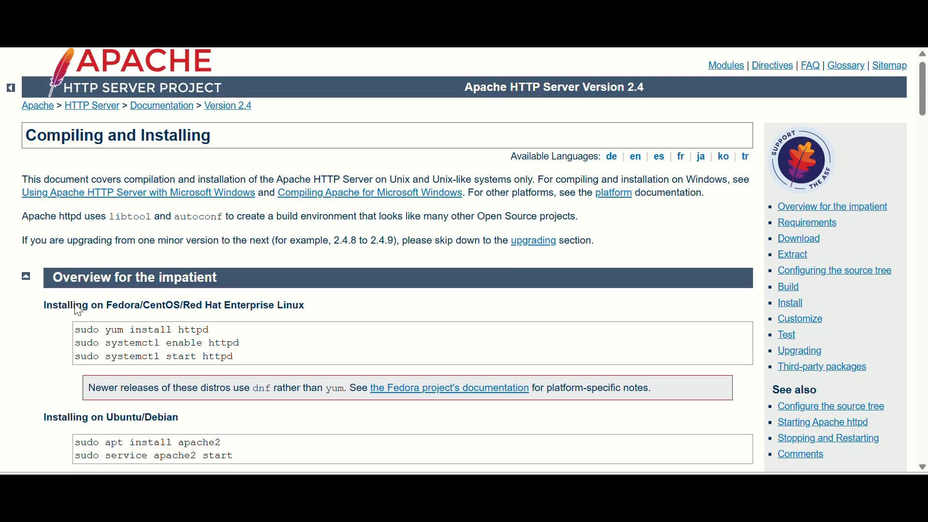
left_click_drag(78, 268, 244, 297)
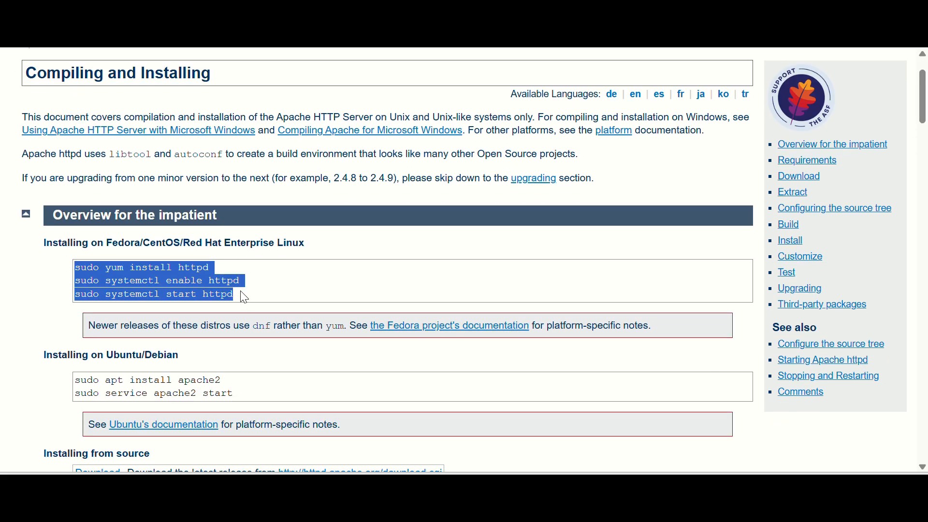
left_click_drag(280, 245, 286, 270)
scroll(290, 304, "down", 2)
left_click(290, 303)
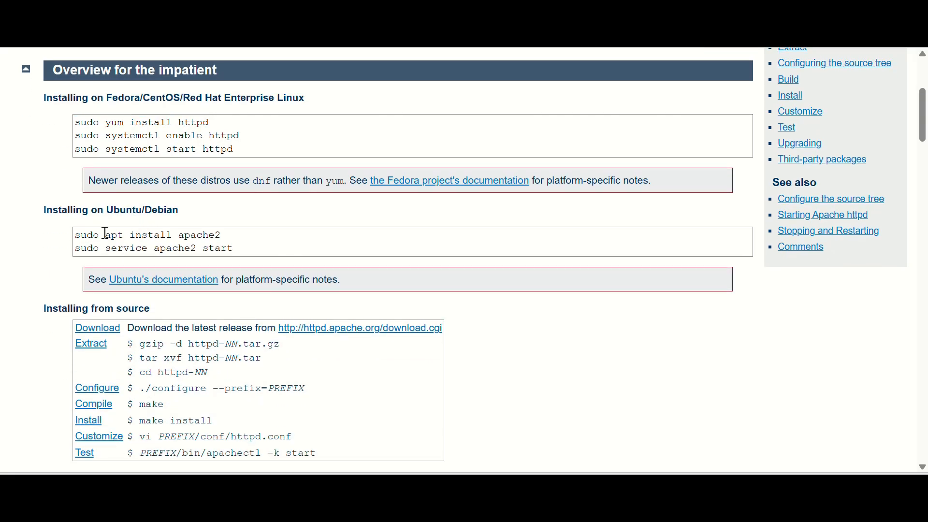
left_click_drag(103, 235, 196, 250)
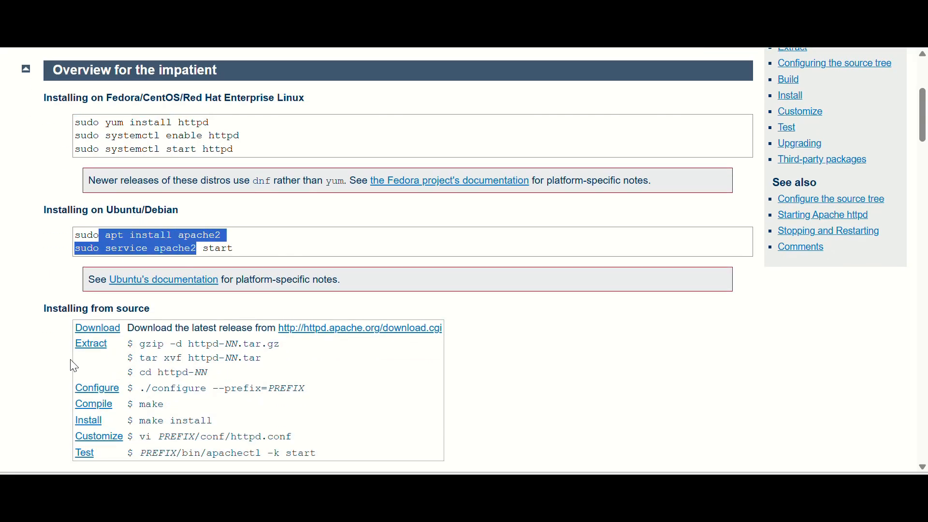
left_click(338, 319)
scroll(338, 320, "up", 2)
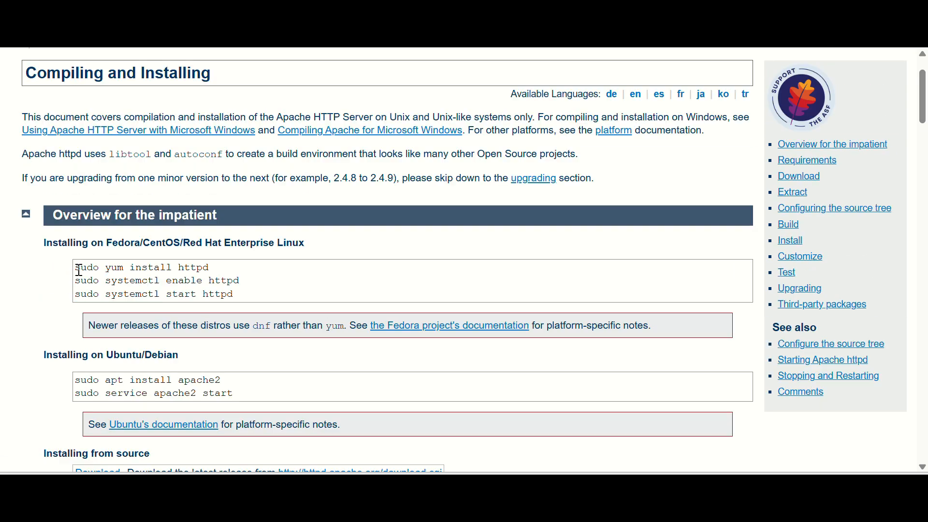
Copy the sudo yum install httpd command from the documentation and paste it into the instance terminal
left_click_drag(77, 267, 226, 281)
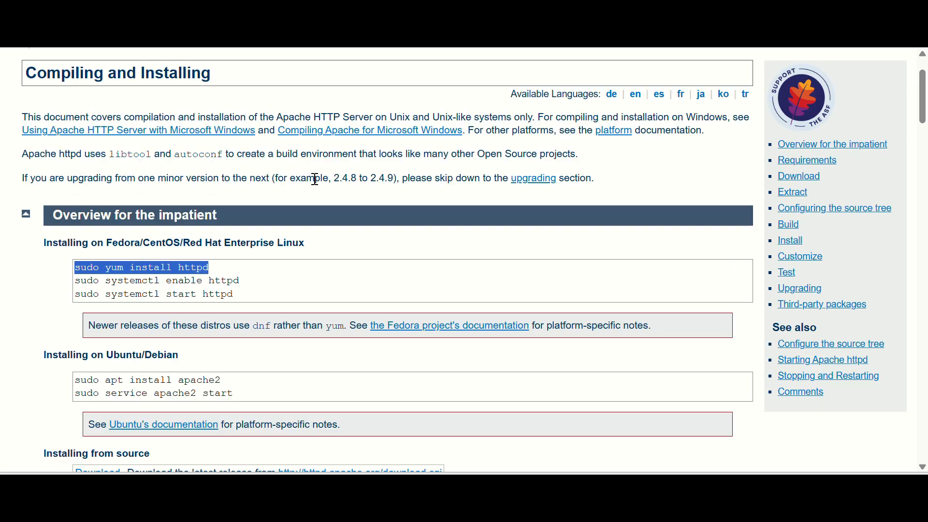
left_click(119, 269)
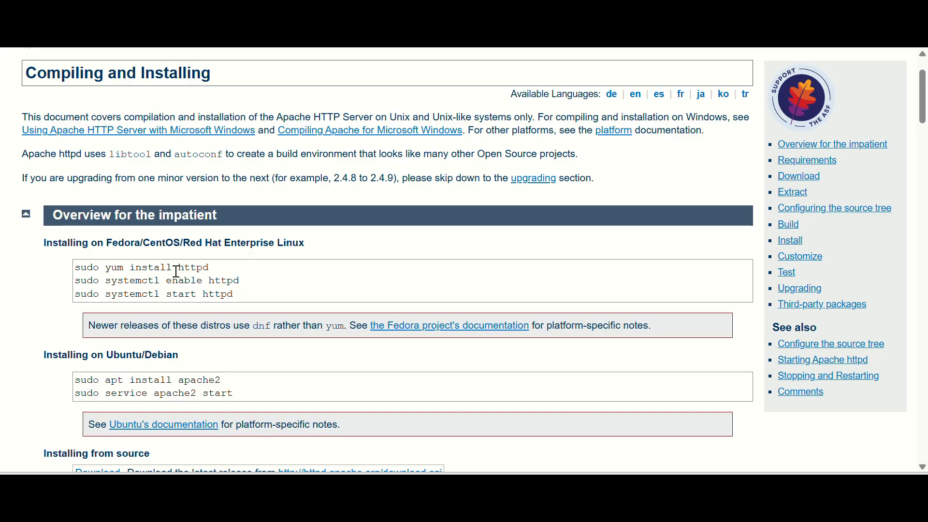
left_click_drag(210, 268, 75, 269)
key("ctrl+c")
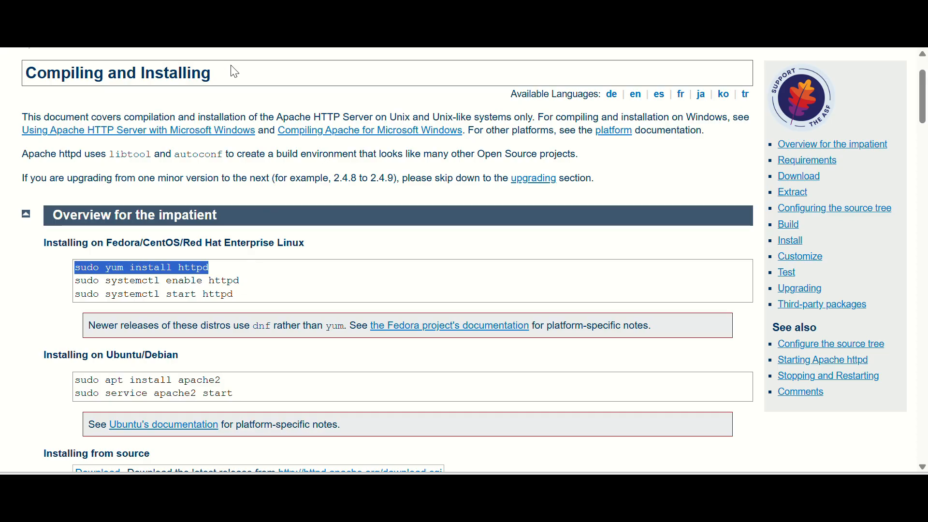
key("alt+Tab")
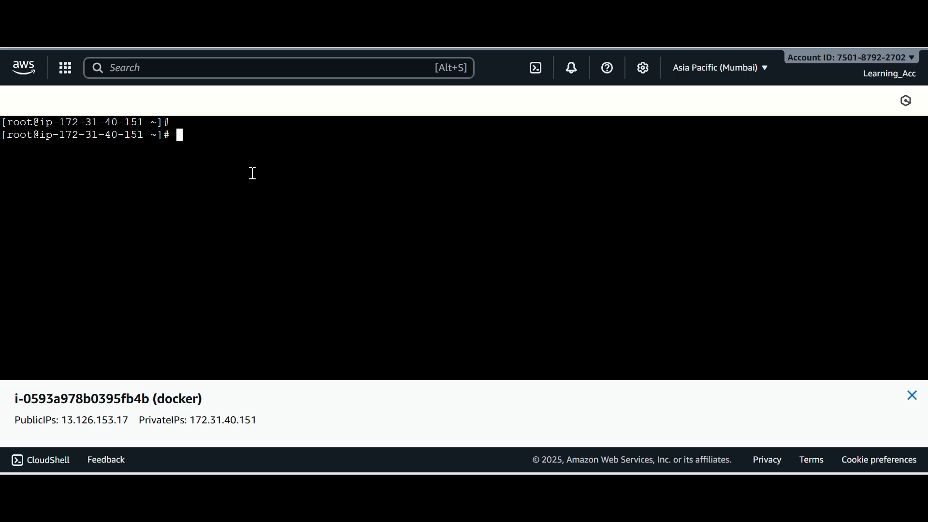
right_click(193, 136)
left_click(224, 300)
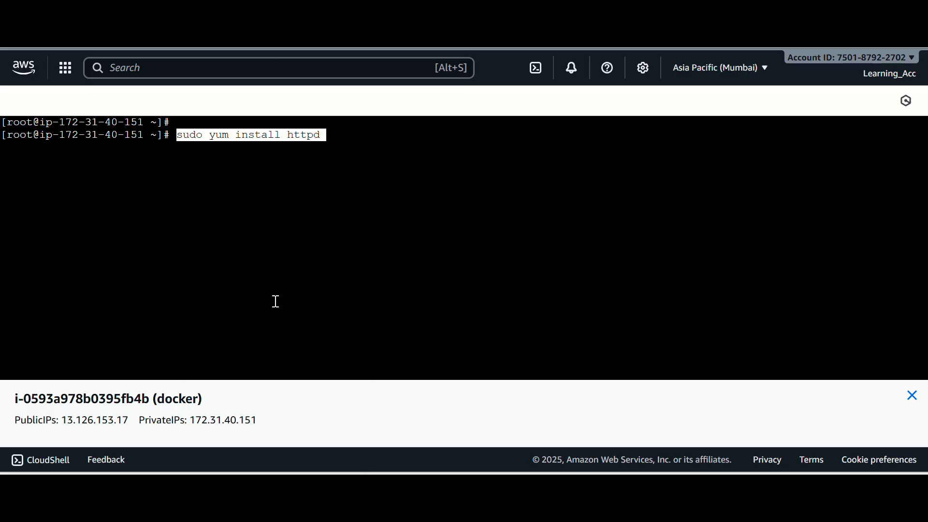
key("Return")
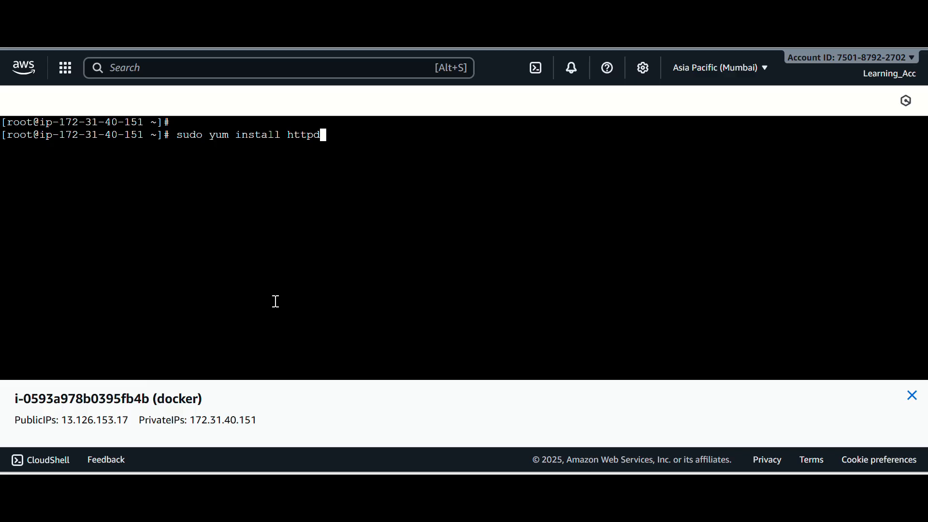
Drop sudo from the pasted command, append the -y option and run yum install httpd -y
key("Left")
key("ctrl+Left")
key("ctrl+Left")
key("ctrl+Left")
key("BackSpace")
key("BackSpace")
key("BackSpace")
key("BackSpace")
key("BackSpace")
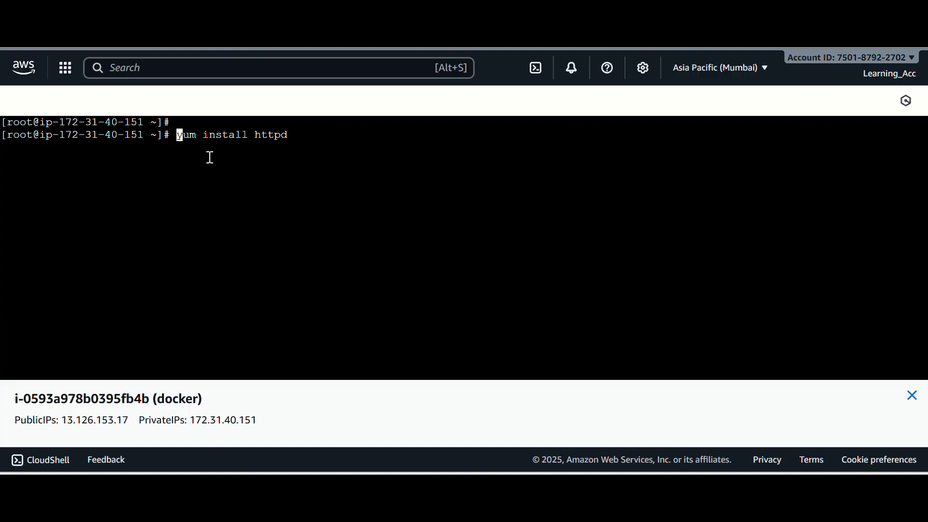
key("Right")
key("Right")
key("End")
type("-y")
key("Return")
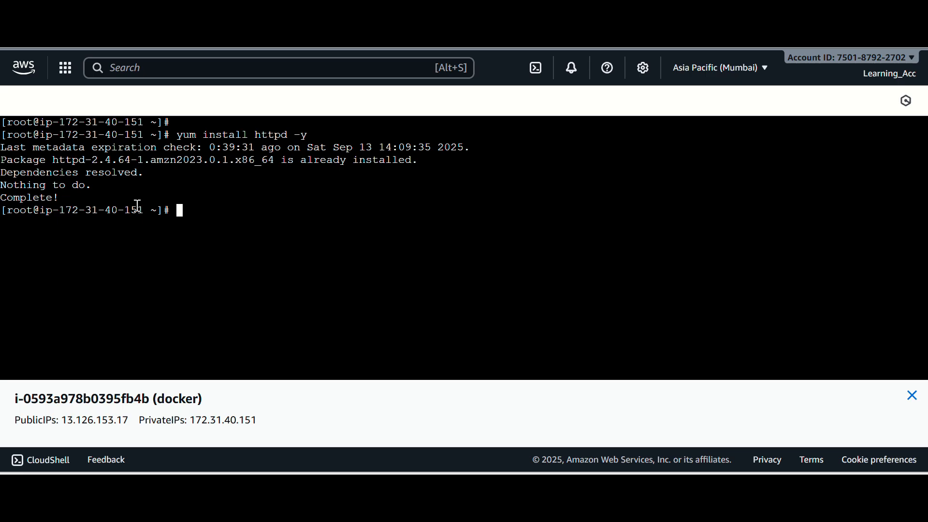
Rework the previous install command into yum remove httpd -y and run it to uninstall the package
left_click_drag(27, 173, 125, 173)
left_click(189, 211)
key("Up")
key("Left")
key("Left")
key("Left")
key("Left")
key("Left")
key("Left")
key("Left")
key("Left")
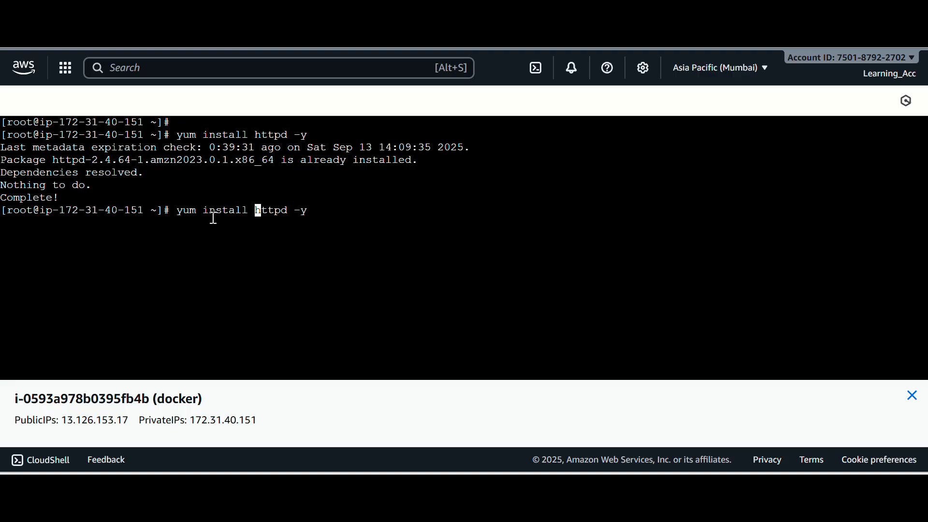
key("Right")
key("Left")
key("Left")
key("BackSpace")
key("BackSpace")
key("BackSpace")
key("BackSpace")
key("BackSpace")
key("BackSpace")
key("BackSpace")
type("remove")
key("Right")
key("Right")
key("Right")
key("Right")
key("Right")
key("Left")
key("Left")
key("Left")
key("Left")
key("BackSpace")
key("Return")
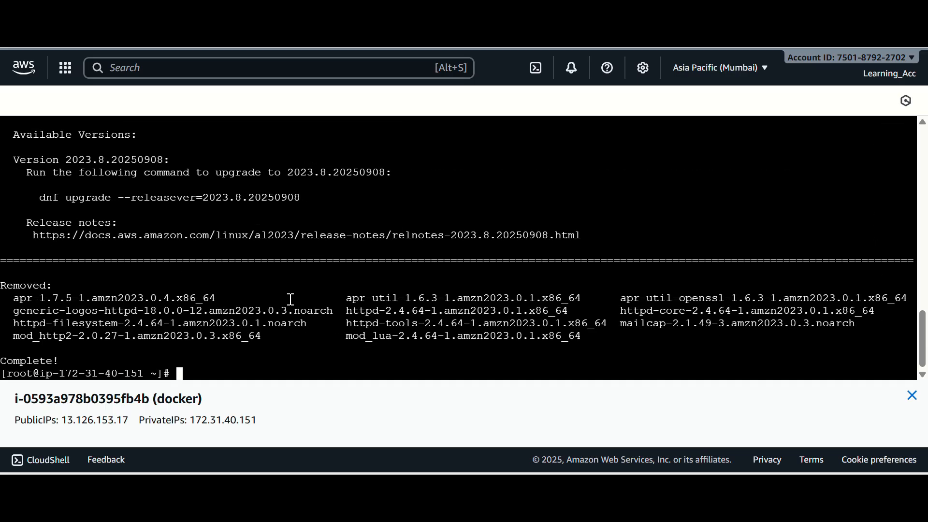
Clear the terminal and reinstall the web server by rerunning yum install httpd -y
type("clear")
key("Return")
key("Up")
key("Up")
key("Up")
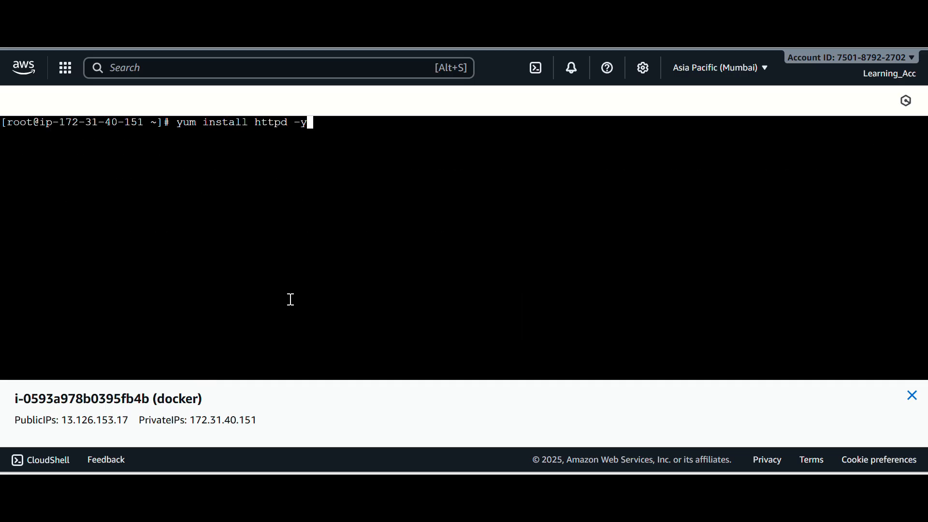
key("Return")
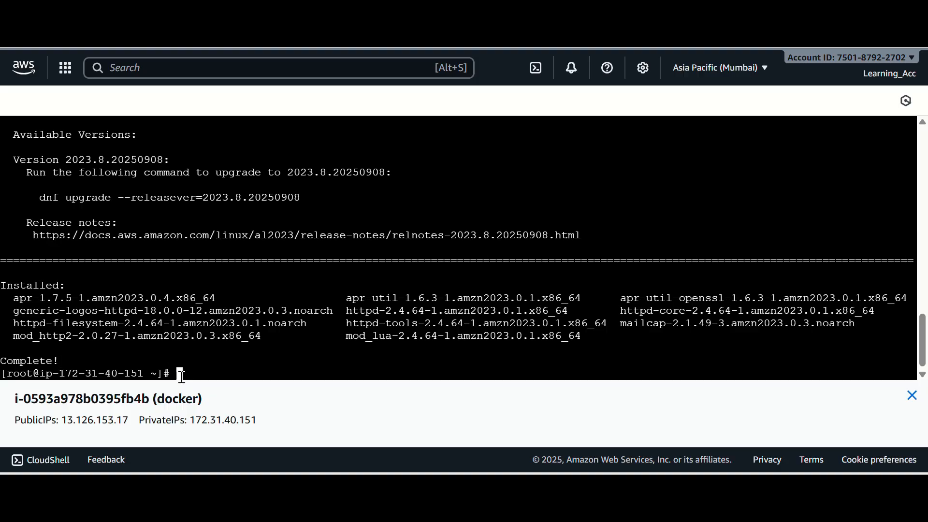
Rewrite the recalled install command as systemctl enable httpd, removing the -y option
key("Up")
key("Left")
key("Left")
key("Left")
key("Left")
key("Left")
key("Left")
key("Left")
key("Left")
key("BackSpace")
key("BackSpace")
key("BackSpace")
key("BackSpace")
key("BackSpace")
key("BackSpace")
key("BackSpace")
key("BackSpace")
key("BackSpace")
key("BackSpace")
key("BackSpace")
type("systemctl enable")
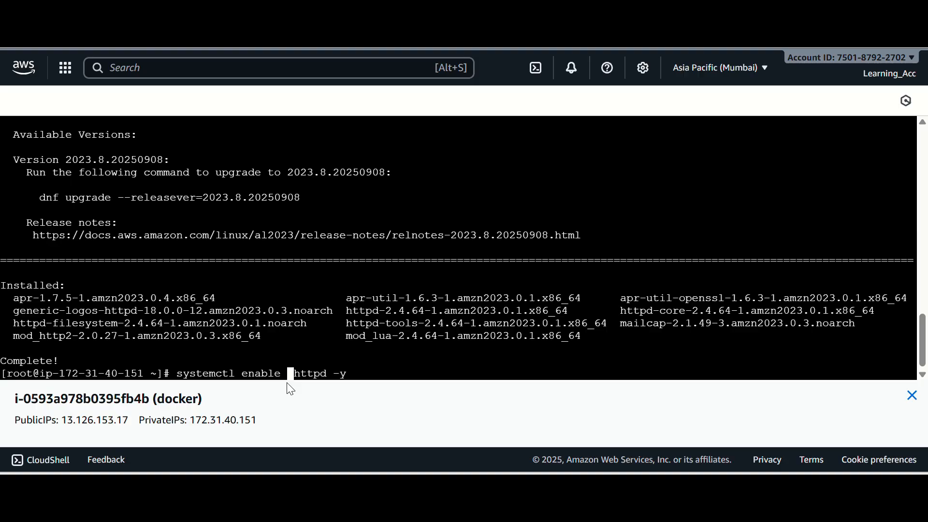
key("Right")
key("Right")
key("Right")
key("Right")
key("Right")
key("Right")
key("Right")
key("Right")
key("Left")
key("Left")
key("Left")
key("Left")
key("Left")
key("Left")
key("Left")
key("Delete")
key("BackSpace")
type("h")
key("Right")
key("Right")
key("Right")
key("Right")
key("Right")
key("Right")
key("Right")
key("BackSpace")
key("BackSpace")
key("BackSpace")
Check the enable command against the Apache documentation and run systemctl enable httpd on the instance
key("ctrl+Tab")
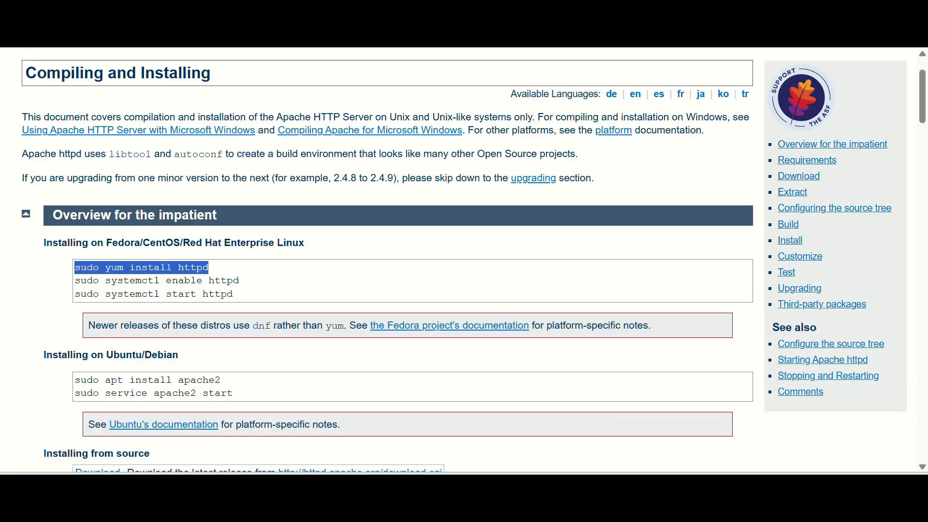
left_click(251, 287)
left_click_drag(108, 281, 255, 288)
key("ctrl+c")
key("ctrl+shift+Tab")
key("ctrl+v")
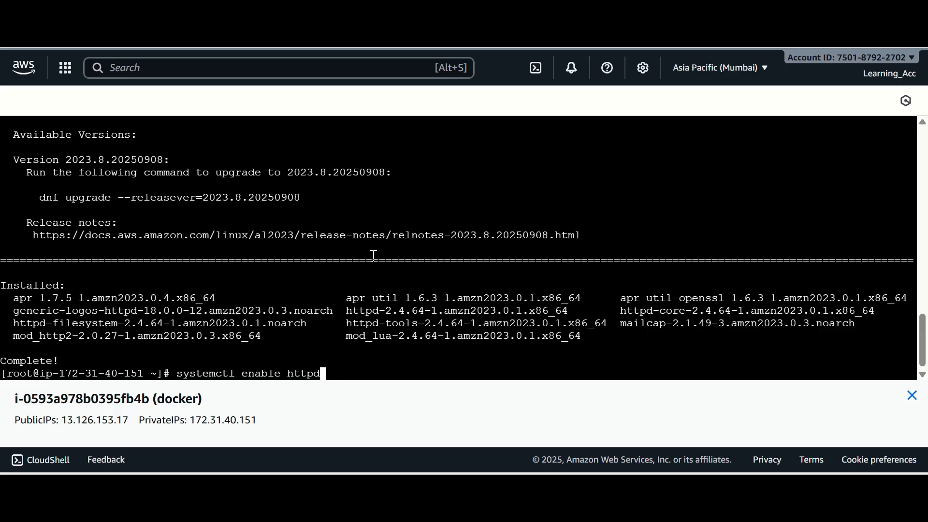
key("Return")
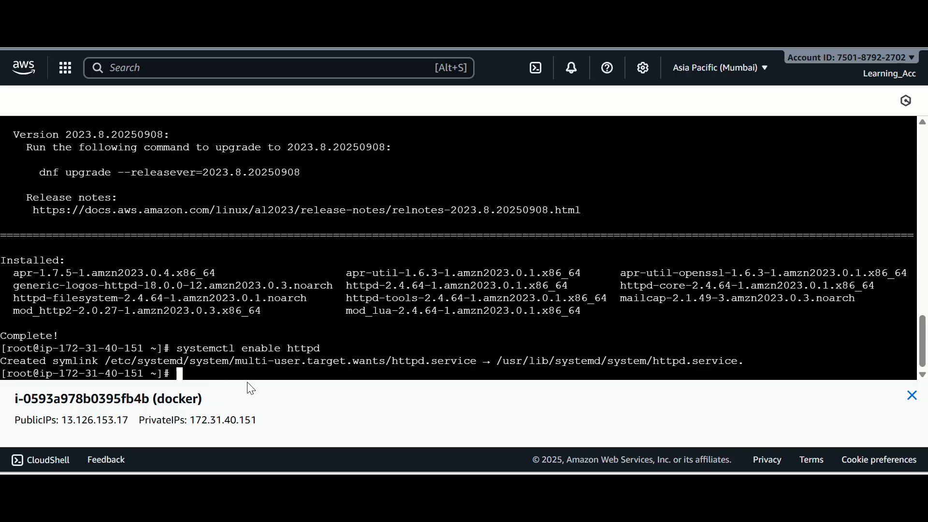
Change the recalled enable command to systemctl start httpd and run it to start the web server
key("Up")
key("Left")
key("Left")
key("Left")
key("Left")
key("Left")
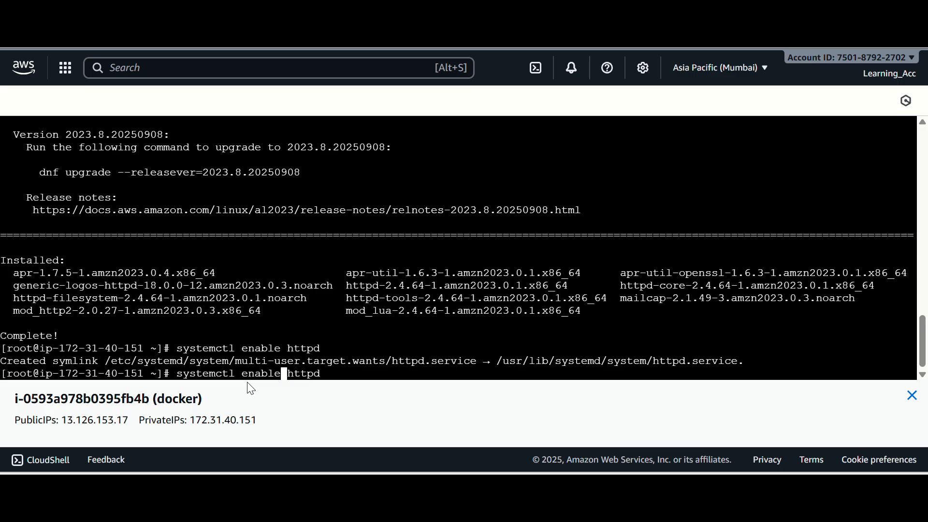
key("BackSpace")
key("BackSpace")
key("BackSpace")
key("BackSpace")
key("BackSpace")
key("BackSpace")
type("start")
key("Right")
key("Right")
key("Right")
key("Return")
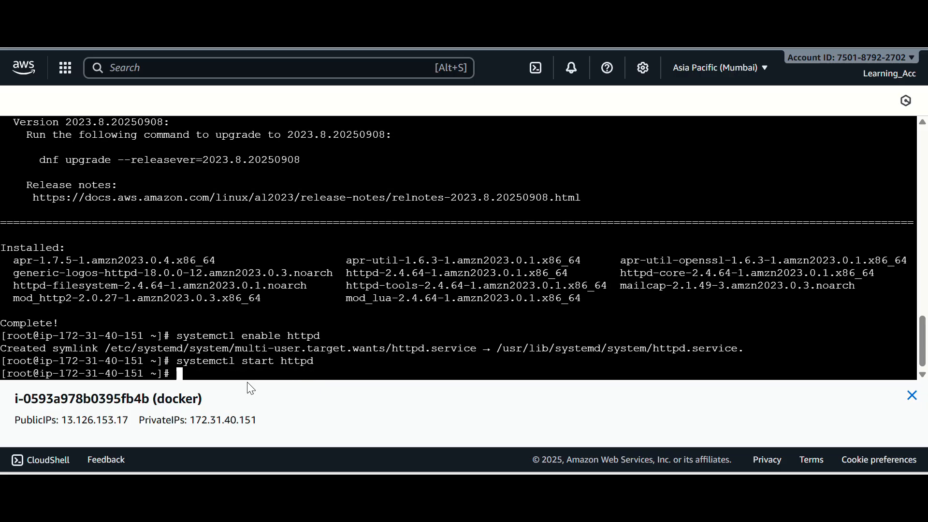
Run systemctl status httpd and examine the service's active state
key("Up")
key("Left")
key("Left")
key("Left")
key("Left")
key("Left")
key("Left")
key("BackSpace")
key("BackSpace")
key("BackSpace")
key("BackSpace")
type("tatus")
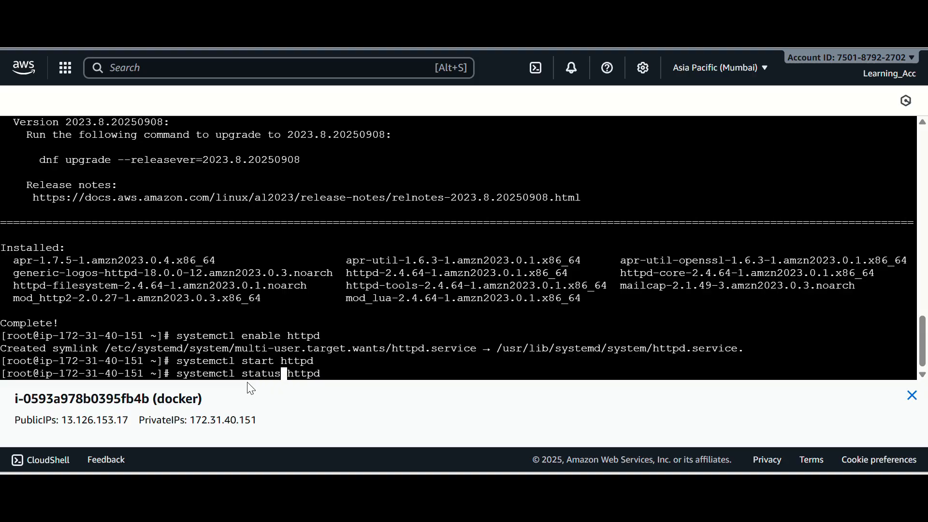
key("Return")
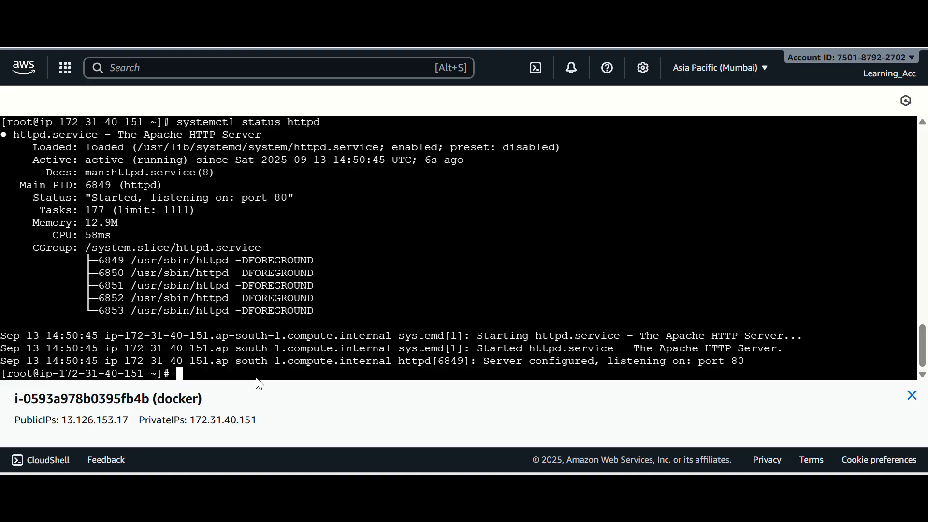
double_click(93, 161)
left_click(196, 372)
Return to the EC2 instance list and view the inbound rules of the docker instance's launch-wizard-12 security group
left_click(241, 15)
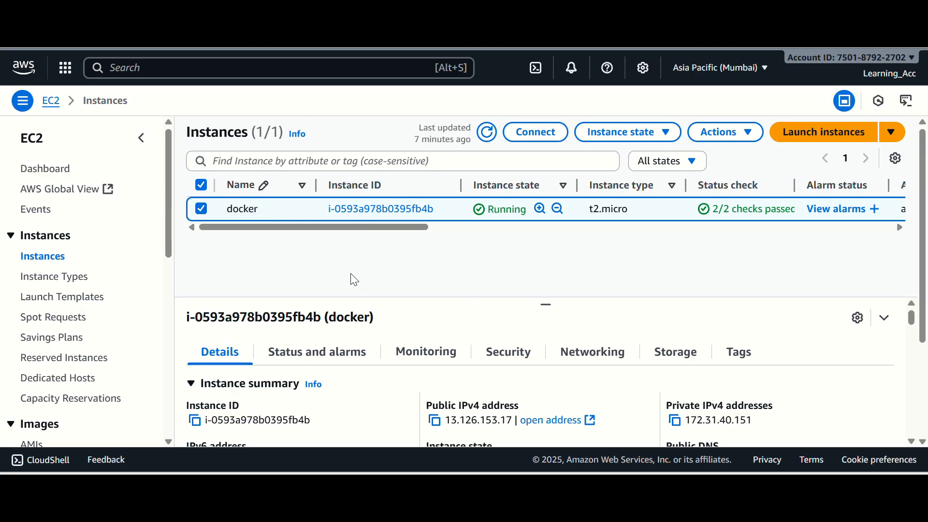
left_click(507, 352)
scroll(479, 382, "down", 5)
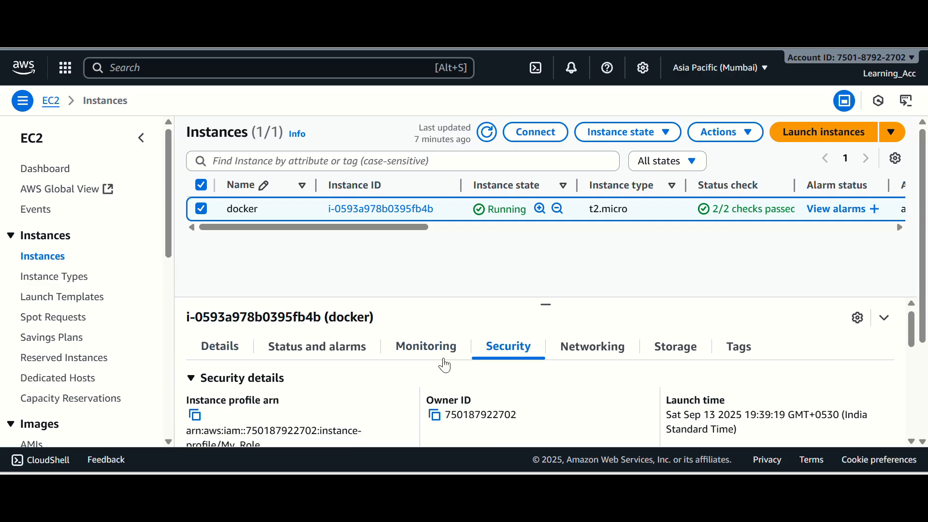
scroll(439, 372, "up", 2)
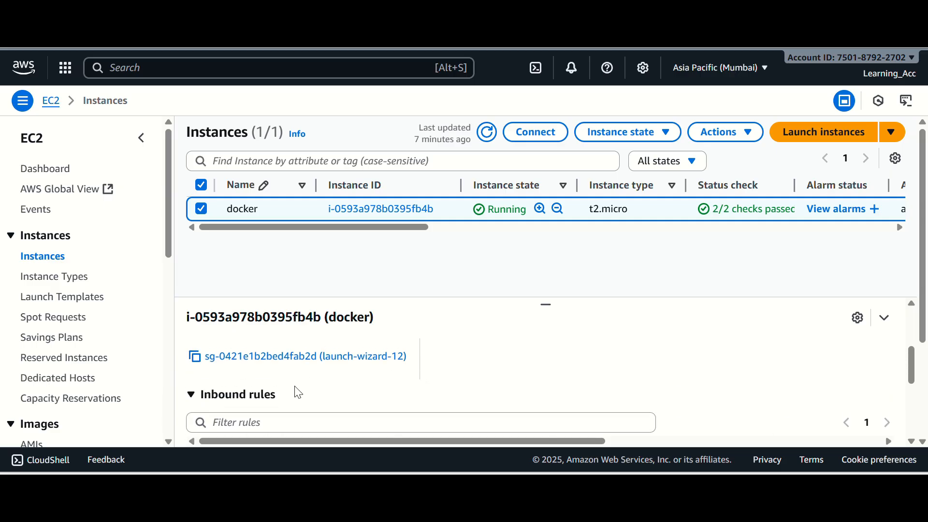
left_click(266, 356)
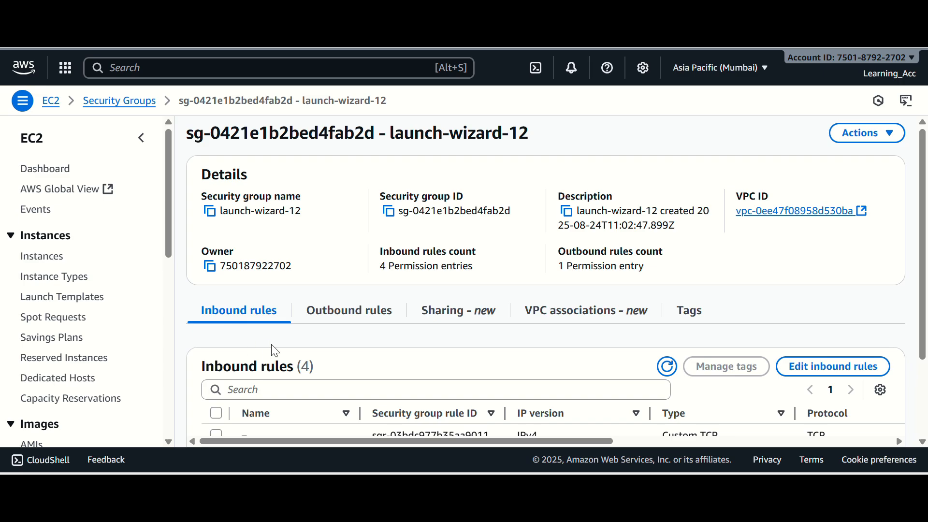
scroll(486, 360, "down", 2)
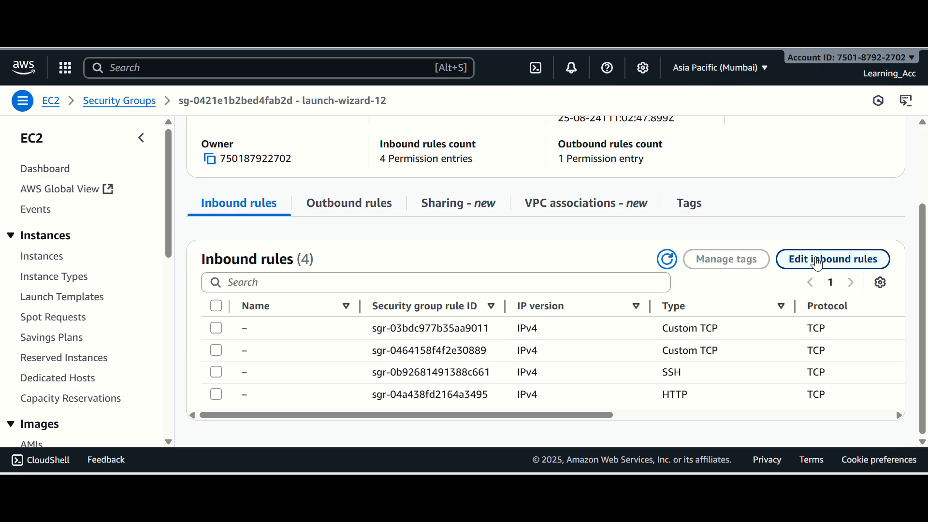
Try adding an HTTP inbound rule with source 0.0.0.0/0 to the launch-wizard-12 security group, and cancel the edit without saving
left_click(828, 261)
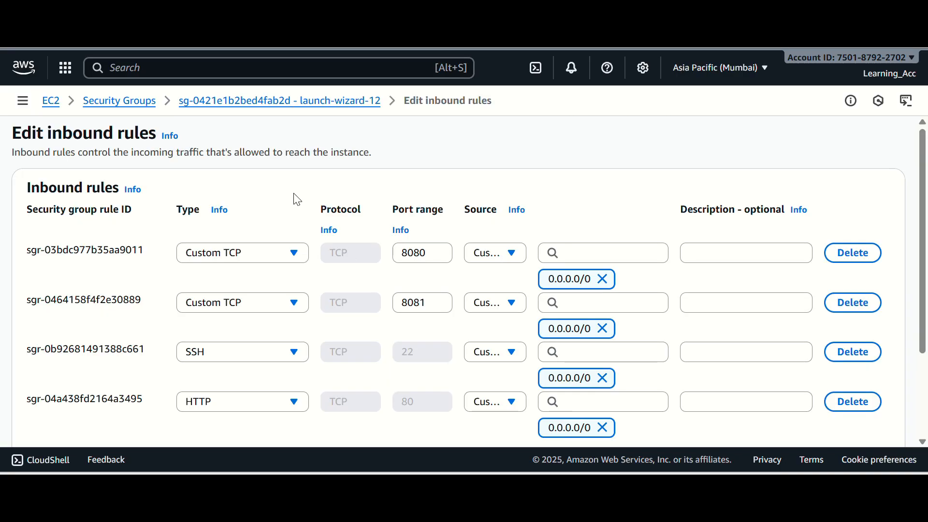
scroll(321, 294, "down", 2)
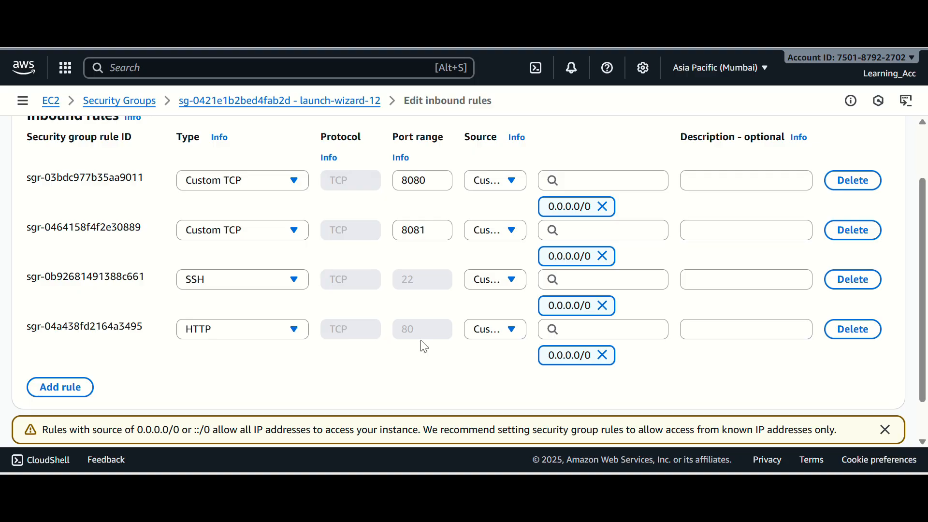
scroll(494, 400, "down", 1)
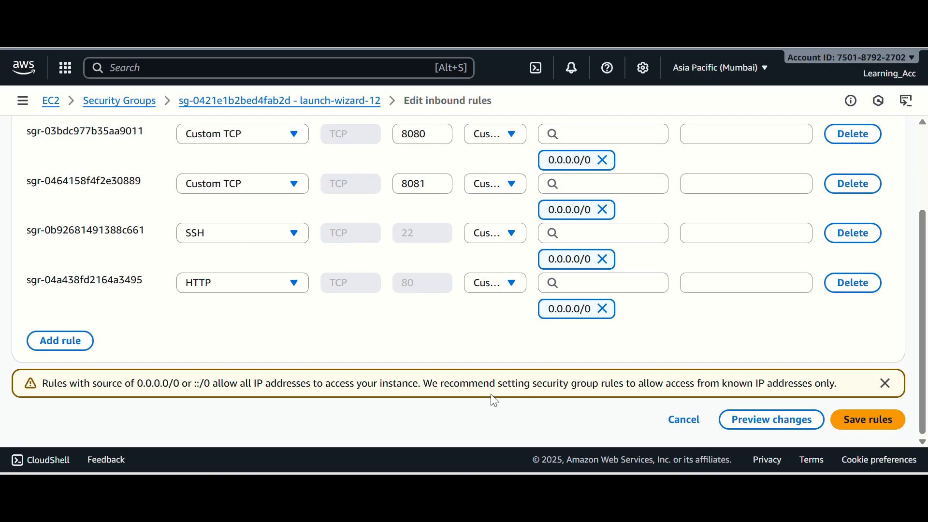
left_click(83, 344)
left_click(245, 335)
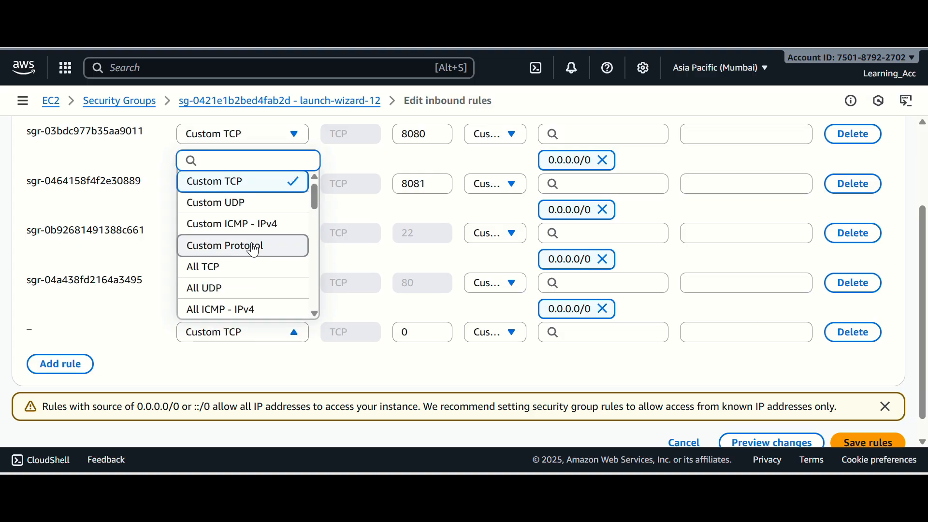
scroll(248, 247, "down", 5)
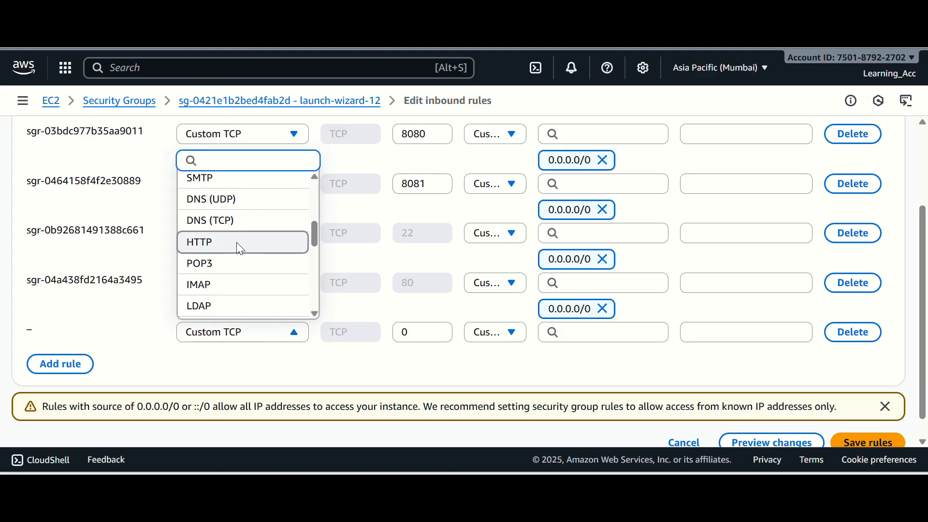
left_click(237, 242)
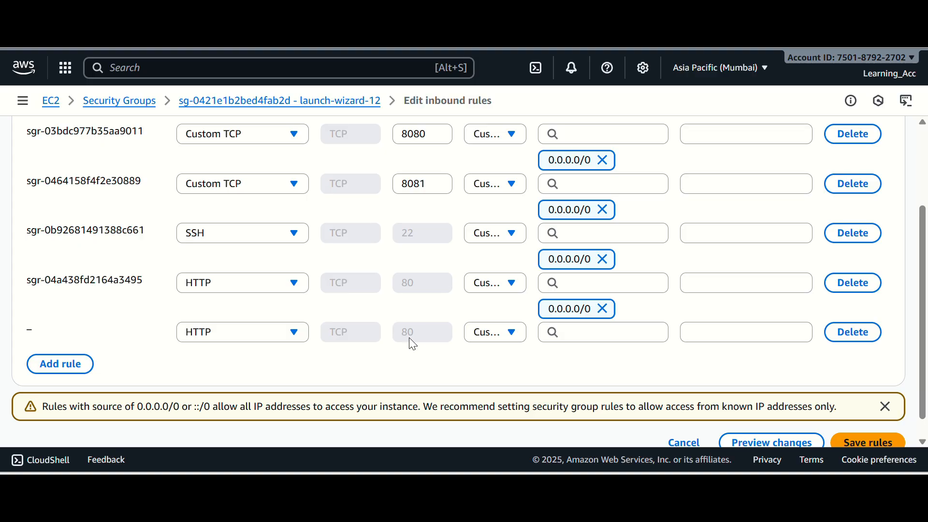
left_click(574, 335)
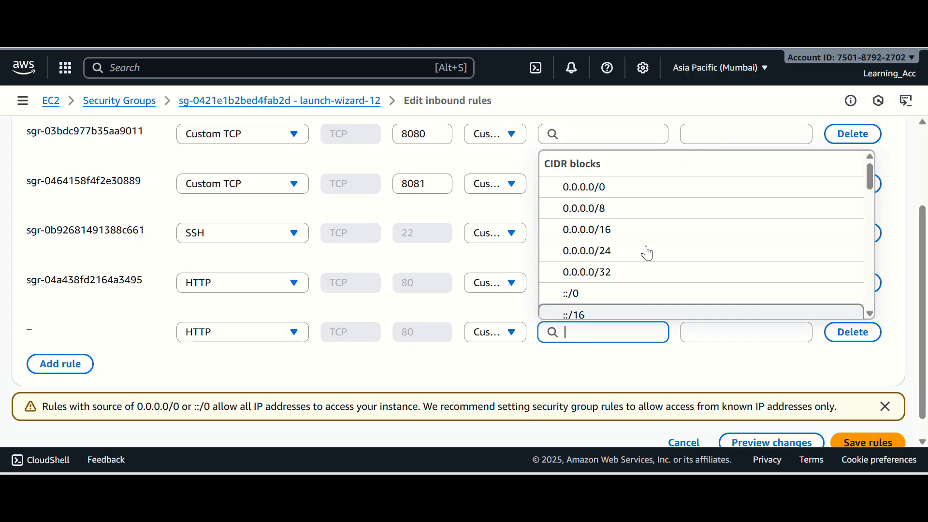
left_click(601, 195)
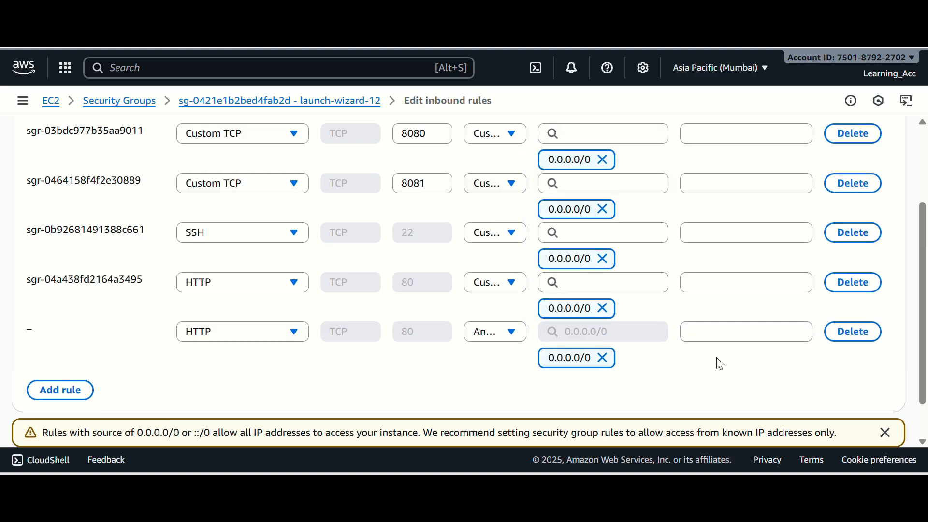
scroll(717, 363, "down", 2)
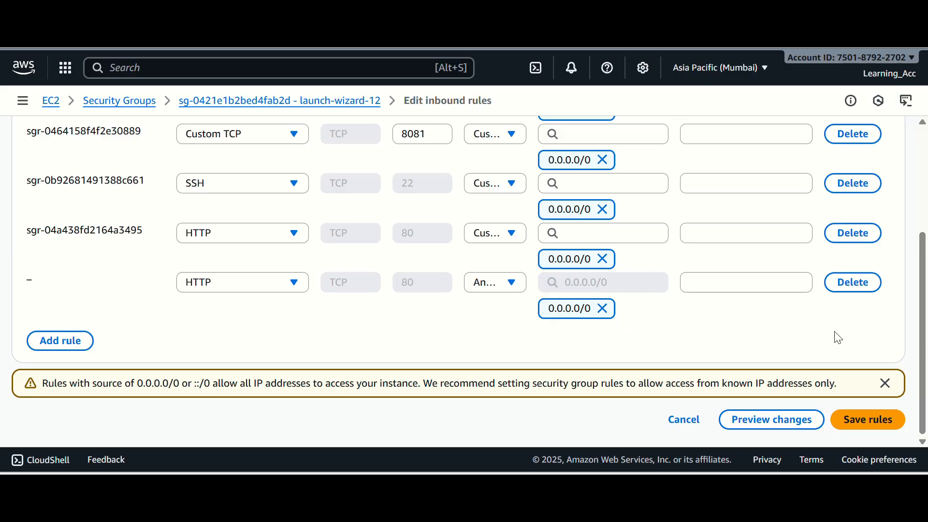
left_click(886, 385)
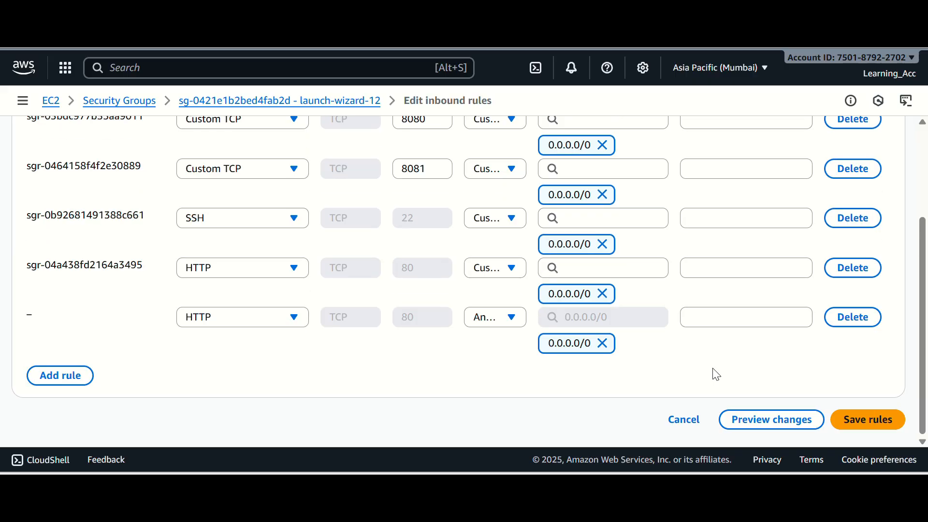
left_click(691, 418)
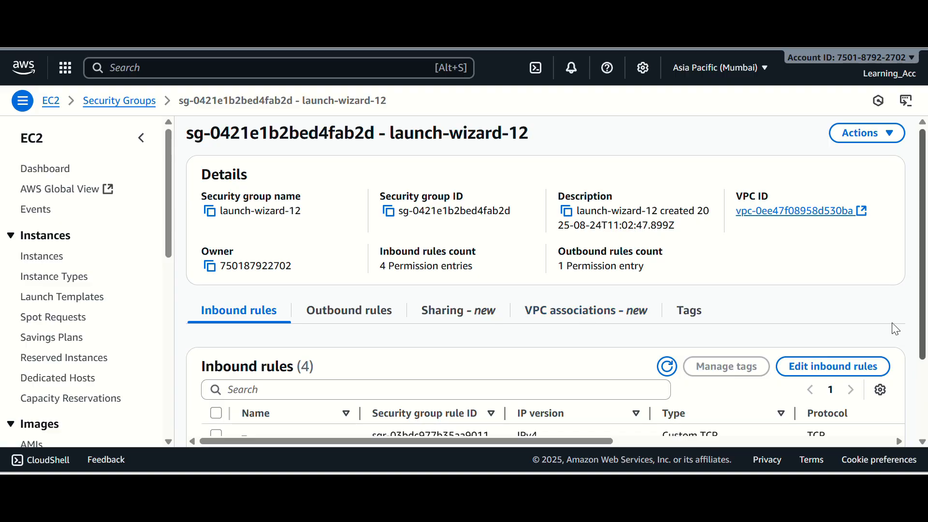
Return to the EC2 instance list and copy the docker instance's public IPv4 address from its details
left_click(43, 256)
scroll(489, 377, "down", 3)
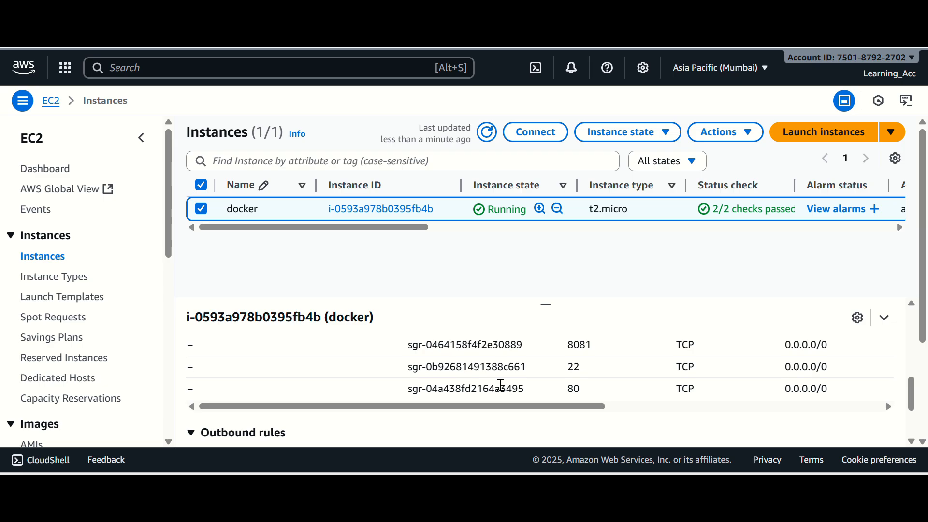
scroll(459, 391, "up", 6)
left_click(228, 358)
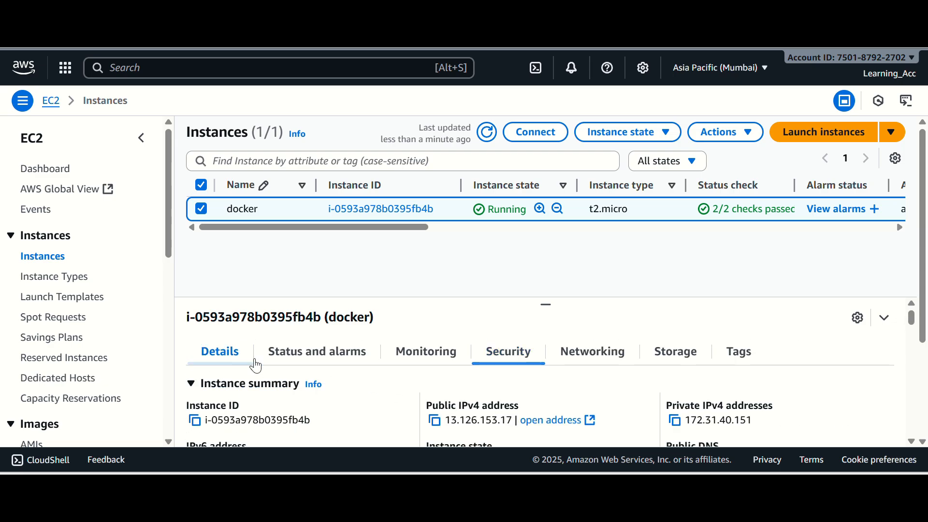
left_click(434, 420)
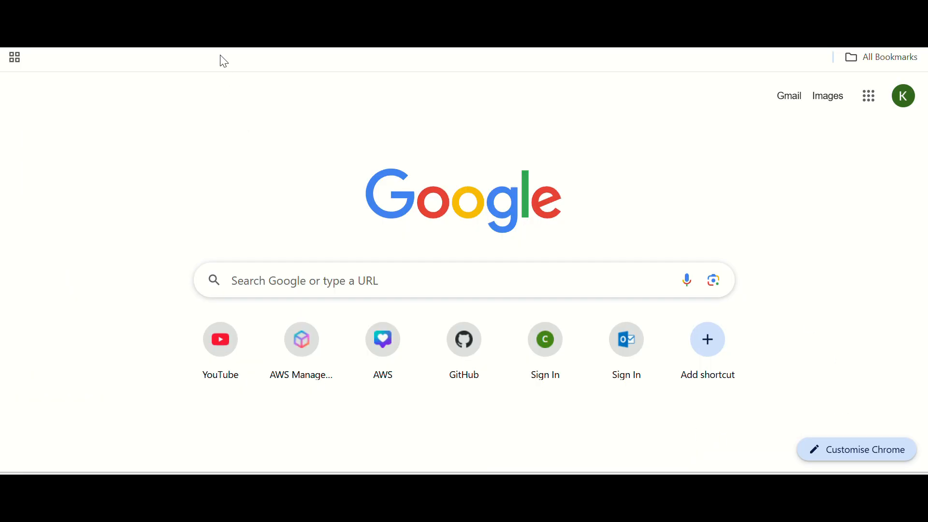
double_click(221, 58)
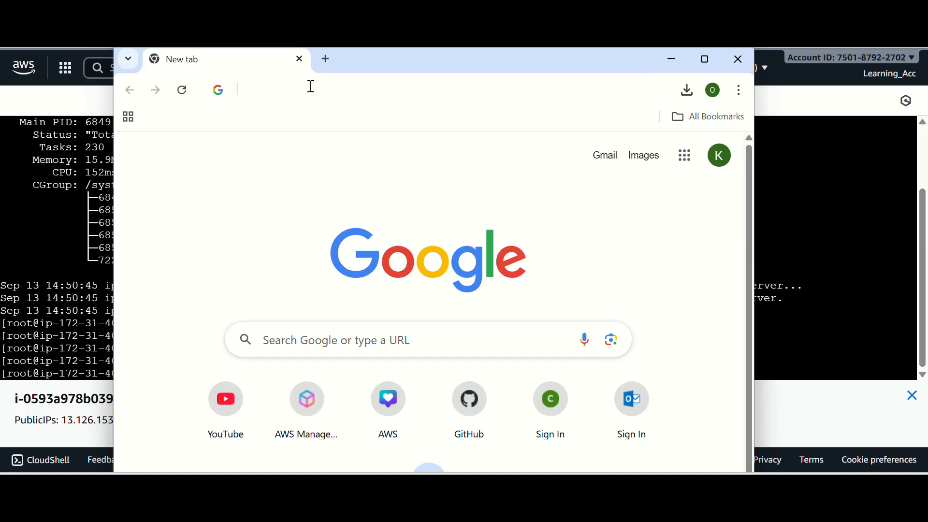
key("ctrl+v")
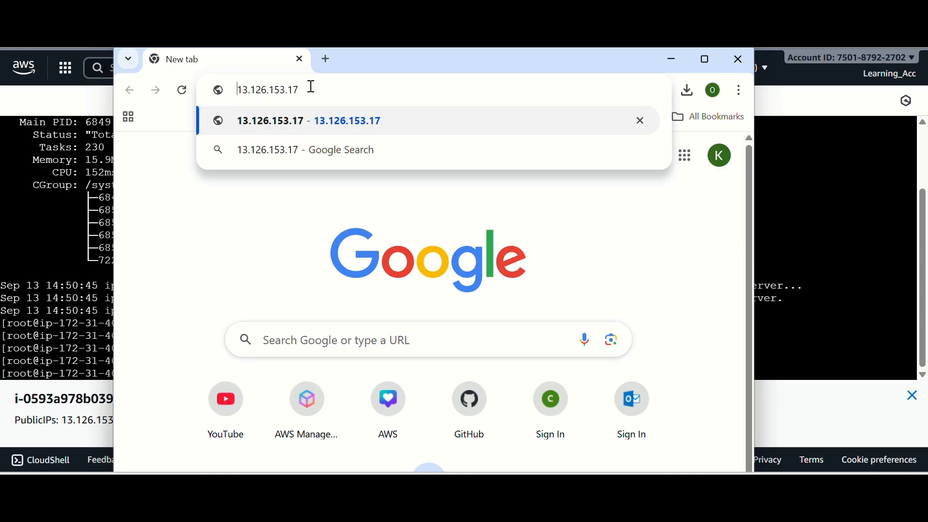
type("http://")
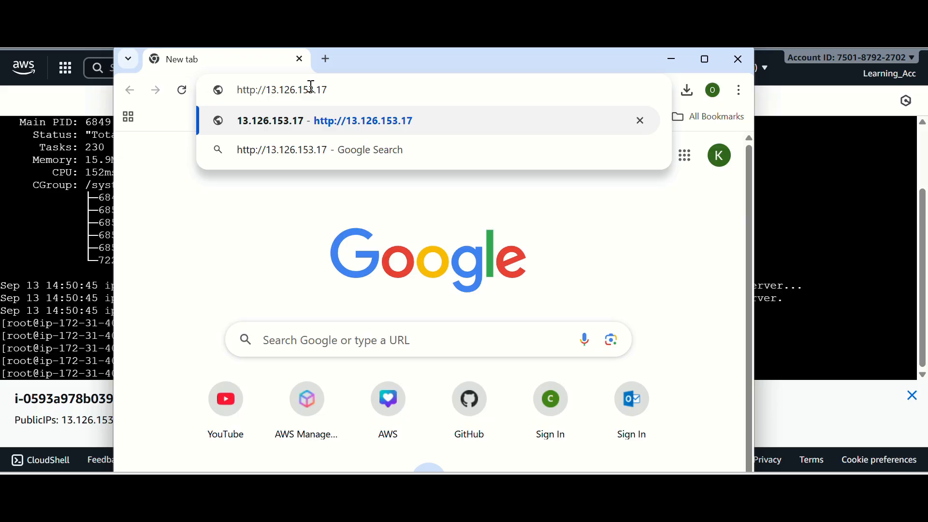
left_click(356, 122)
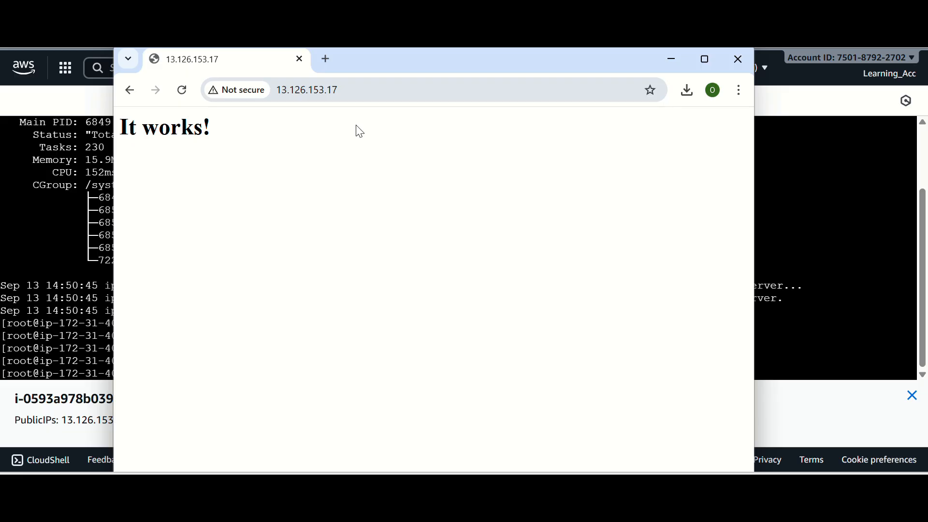
left_click_drag(217, 129, 118, 126)
left_click(263, 160)
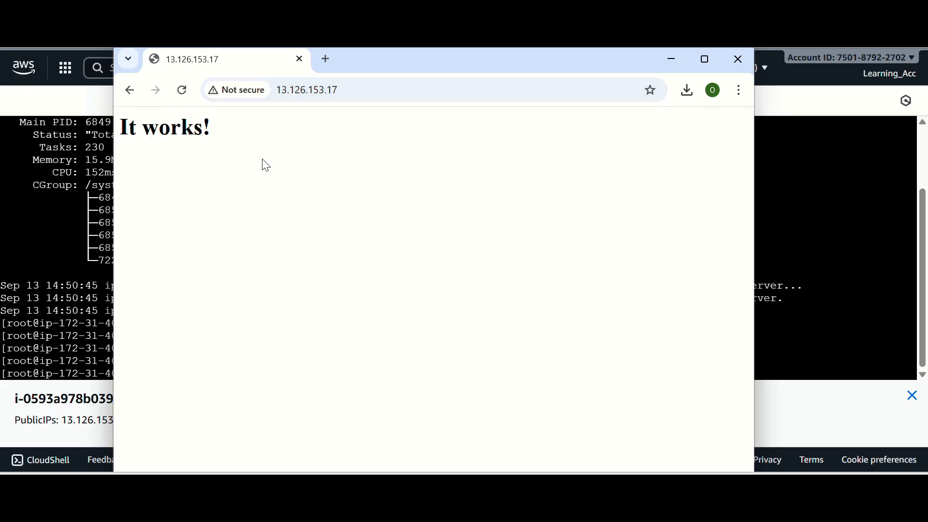
left_click_drag(245, 129, 126, 126)
left_click(237, 130)
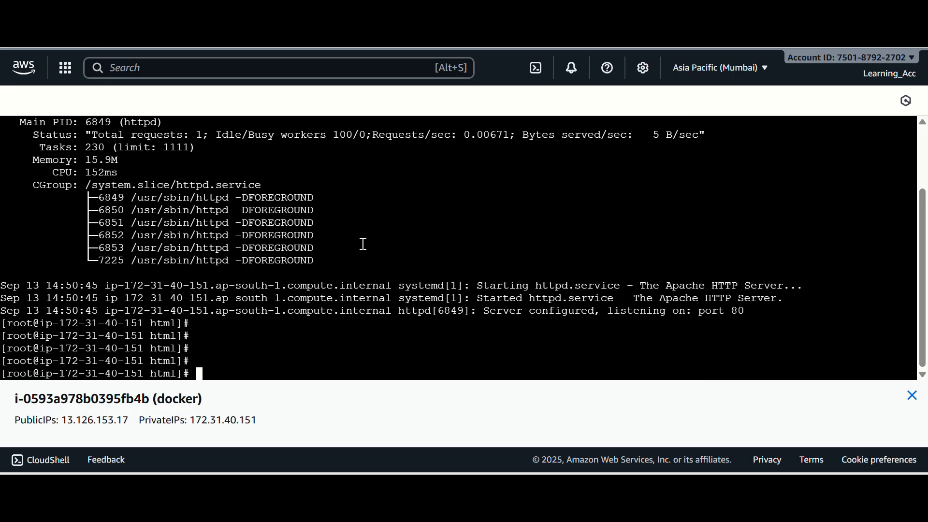
left_click(672, 60)
Change to the /var/www/html directory in the terminal and list its contents
type("cd ")
type("/var/")
type("www")
type("/h")
type("tml")
key("Return")
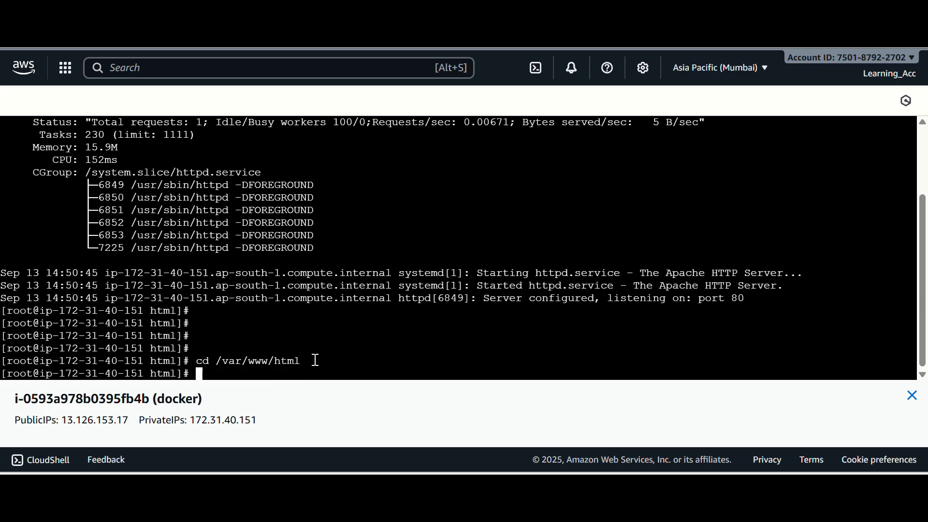
type("ls")
key("Return")
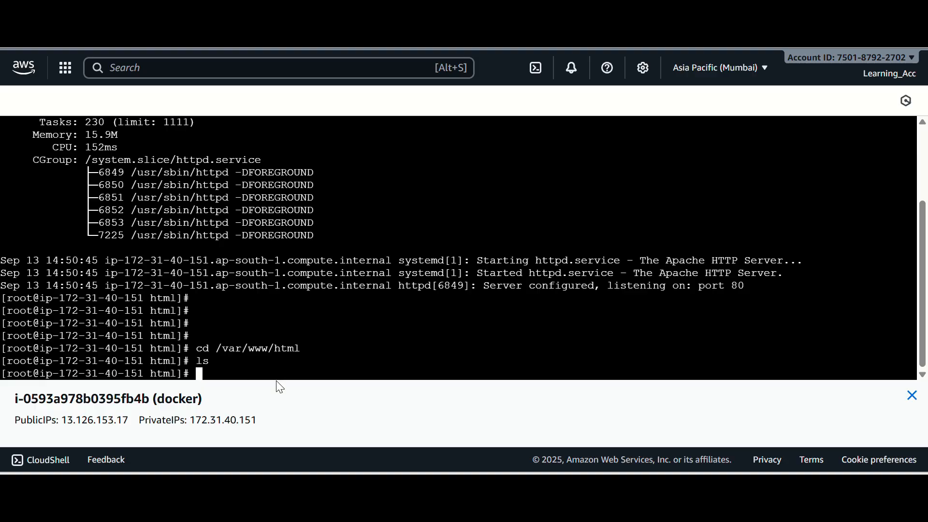
Create index.html in vim with the text "DevOps CICD Flow", and save and quit the file
type("vim index.html")
key("Return")
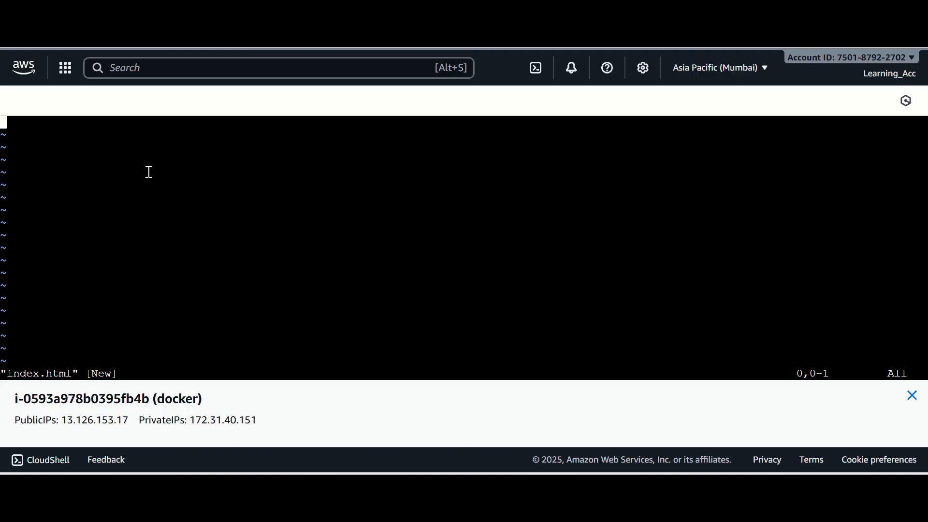
key("i")
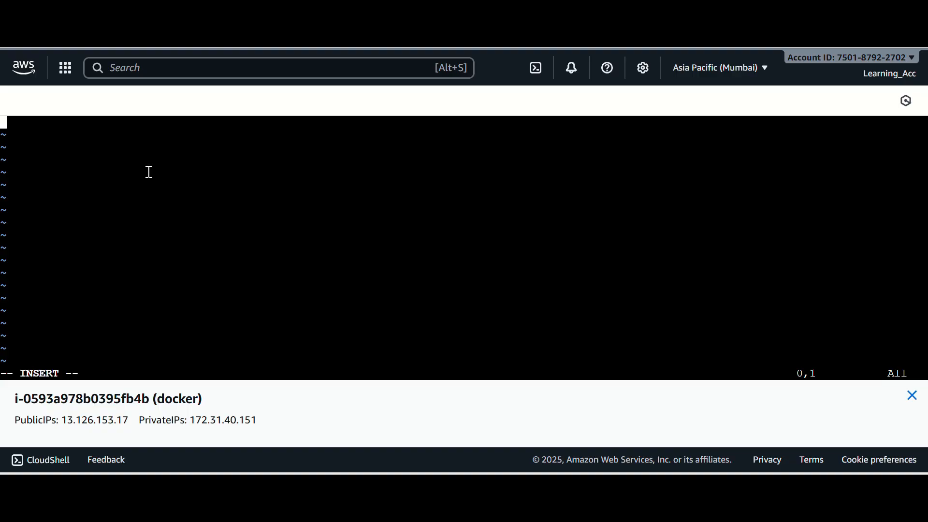
type("DevOps CICD Flow")
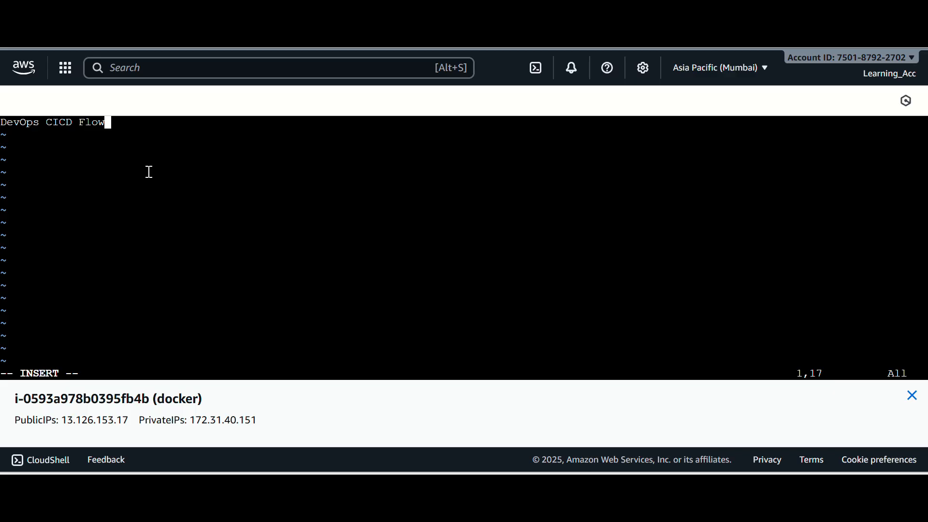
key("Escape")
type(":")
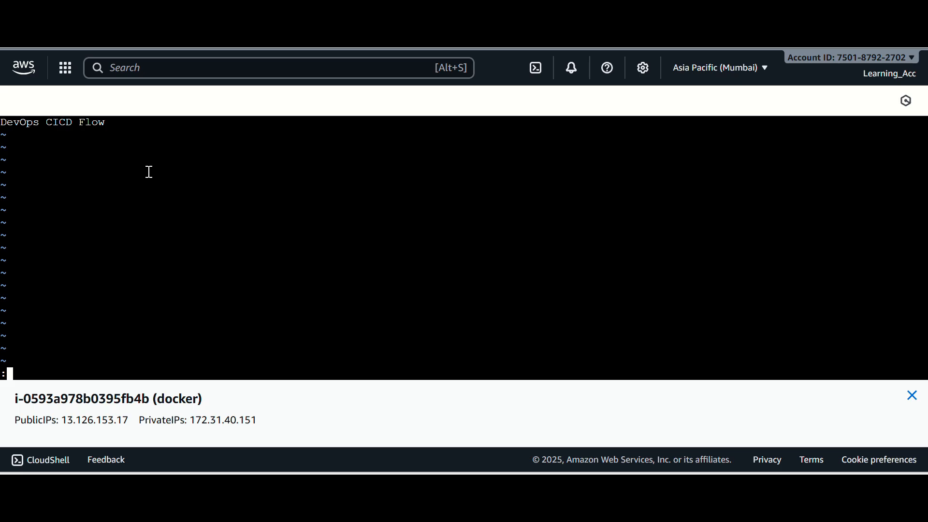
type("wq!")
key("Return")
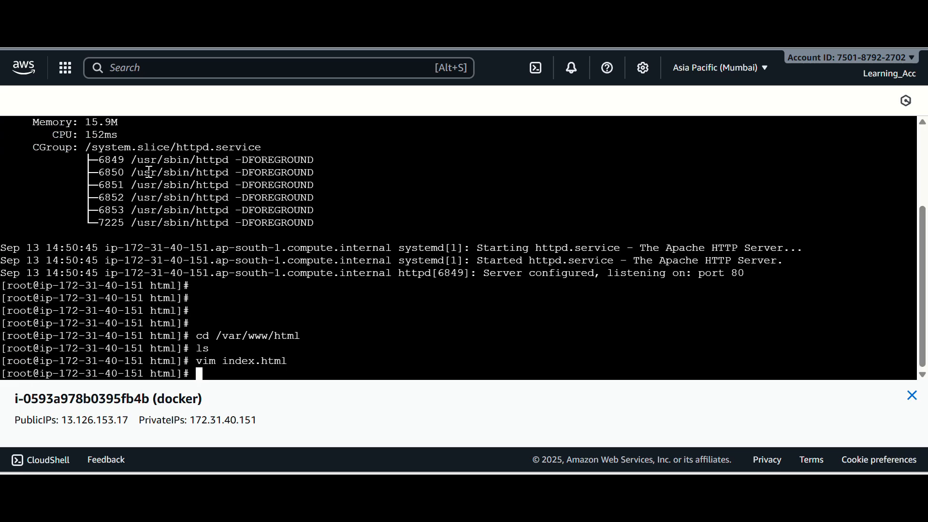
Print index.html in the terminal with cat and check its text
type("cat in")
key("Tab")
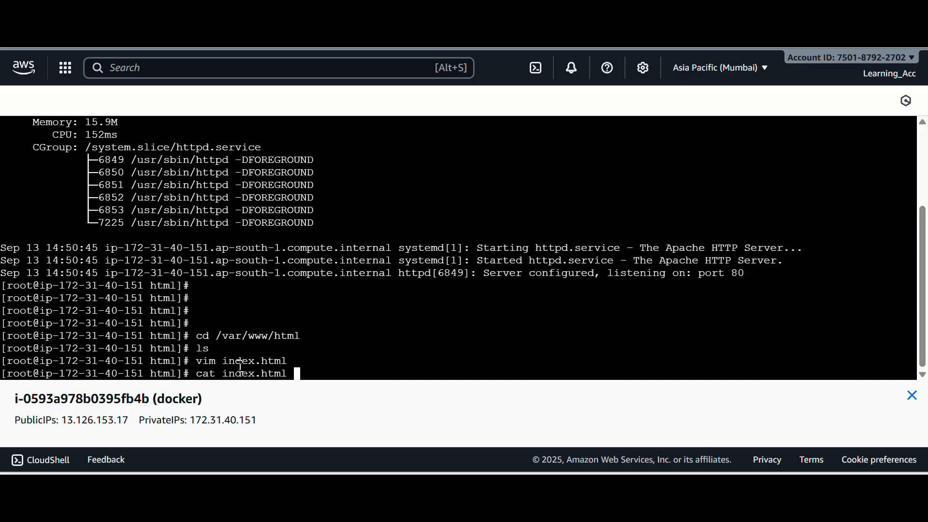
key("Return")
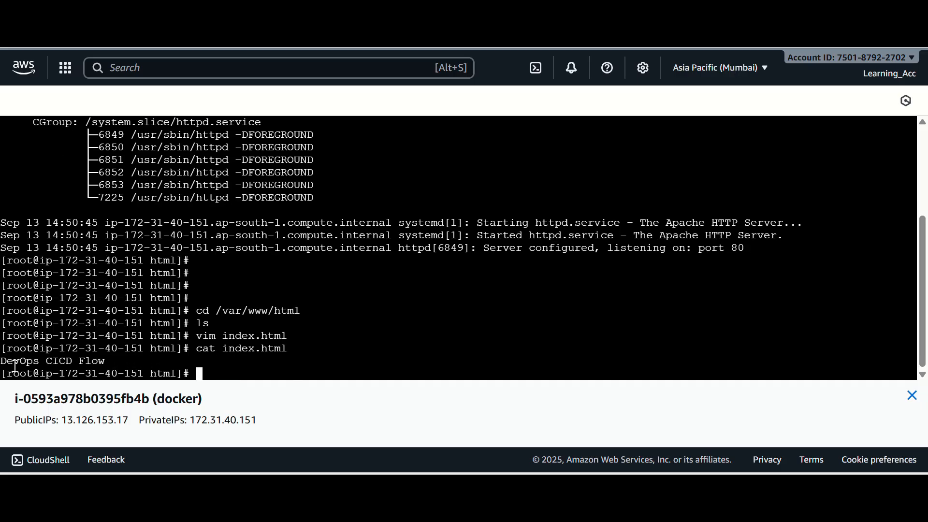
left_click_drag(25, 364, 117, 364)
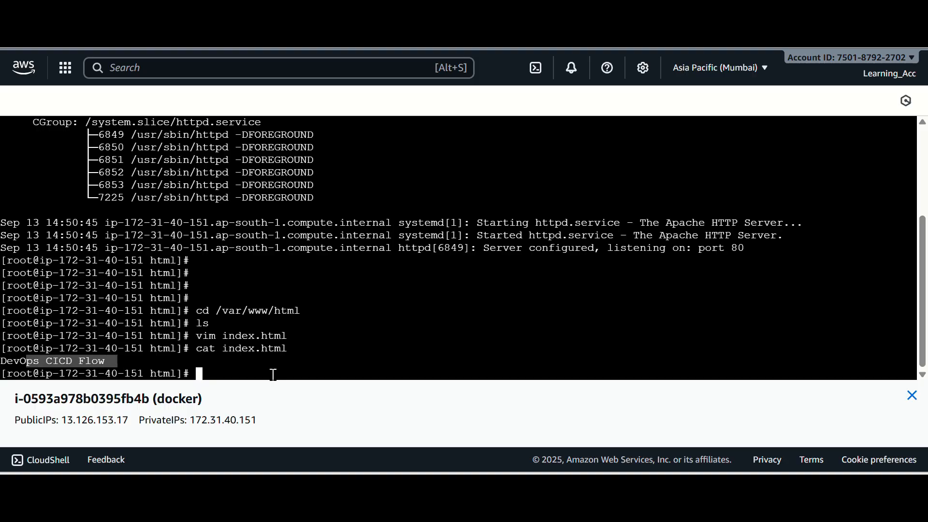
left_click(224, 368)
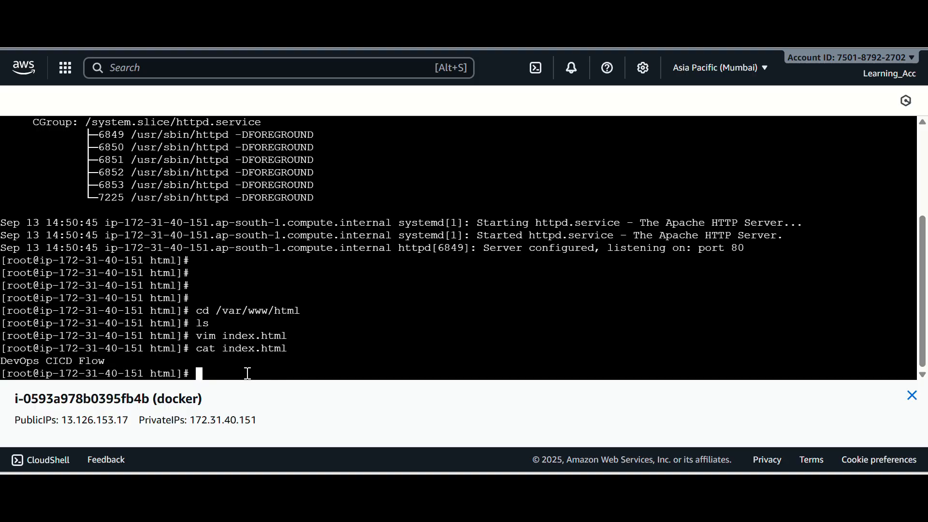
Change the recalled status command to systemctl restart httpd and run it to restart the web server
key("Up")
key("Up")
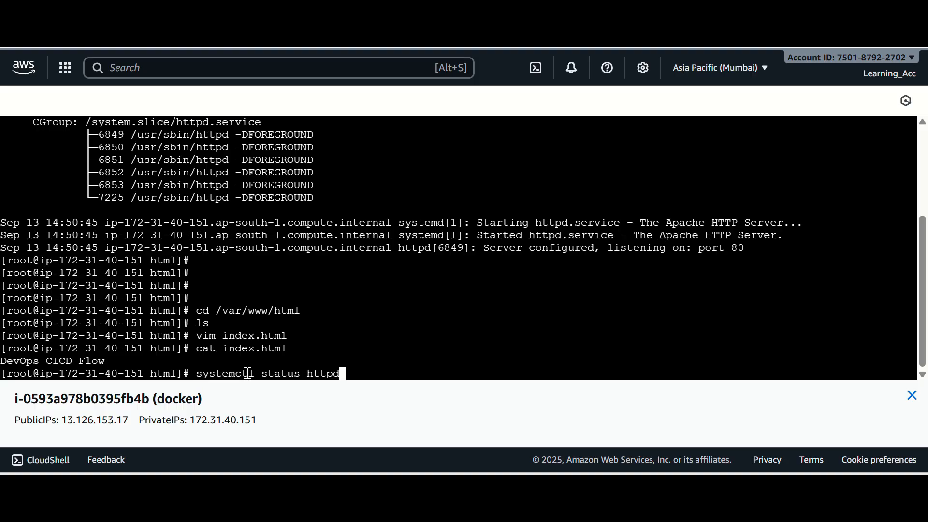
key("Left")
key("Left")
key("Left")
key("Left")
key("Left")
key("Left")
key("BackSpace")
key("BackSpace")
key("BackSpace")
key("BackSpace")
key("BackSpace")
key("BackSpace")
type("re")
type("start")
key("BackSpace")
key("BackSpace")
key("BackSpace")
key("BackSpace")
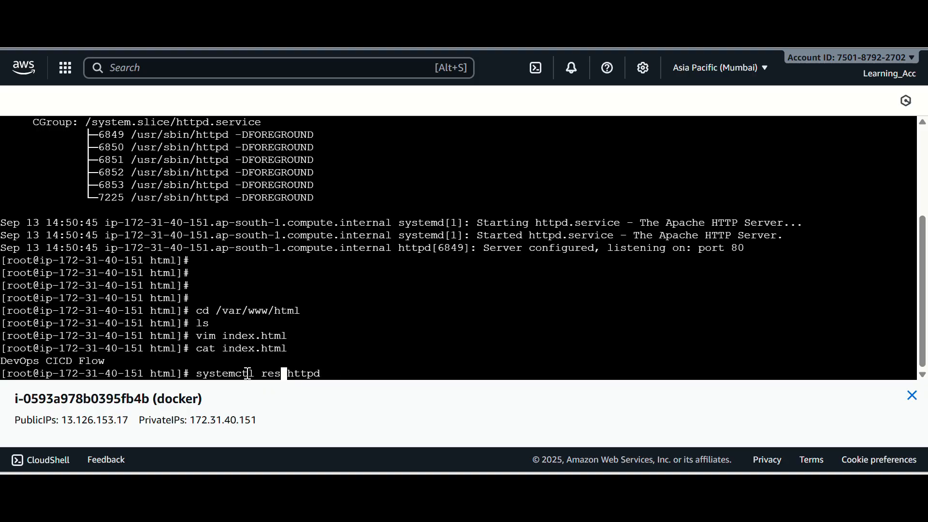
type("tart")
key("Right")
key("Right")
key("Return")
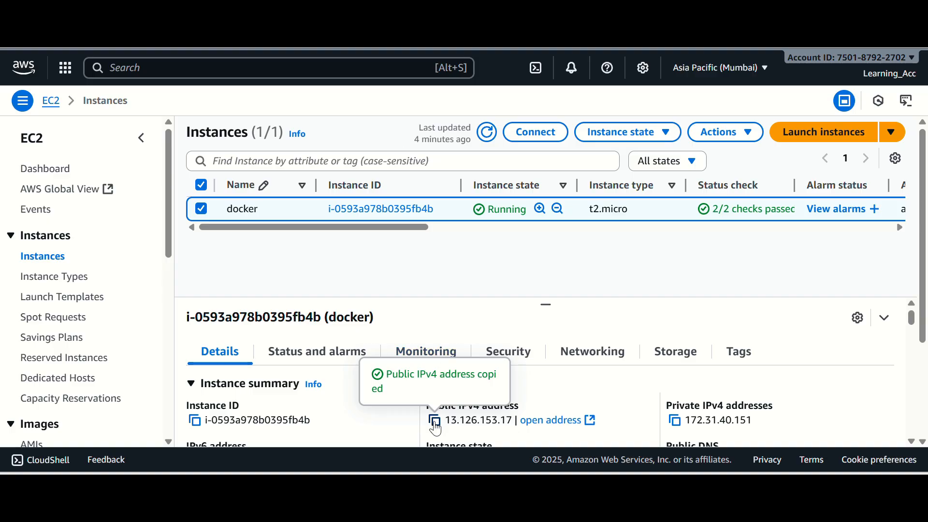
Switch to the Chrome window and load the copied public IP 13.126.153.17 in a new tab to check the page text
mouse_move(642, 486)
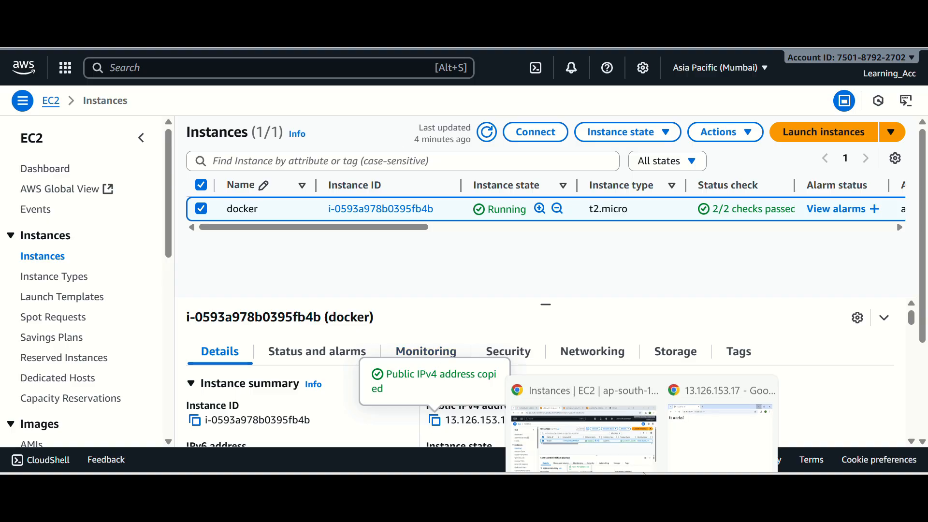
left_click(682, 409)
left_click(326, 66)
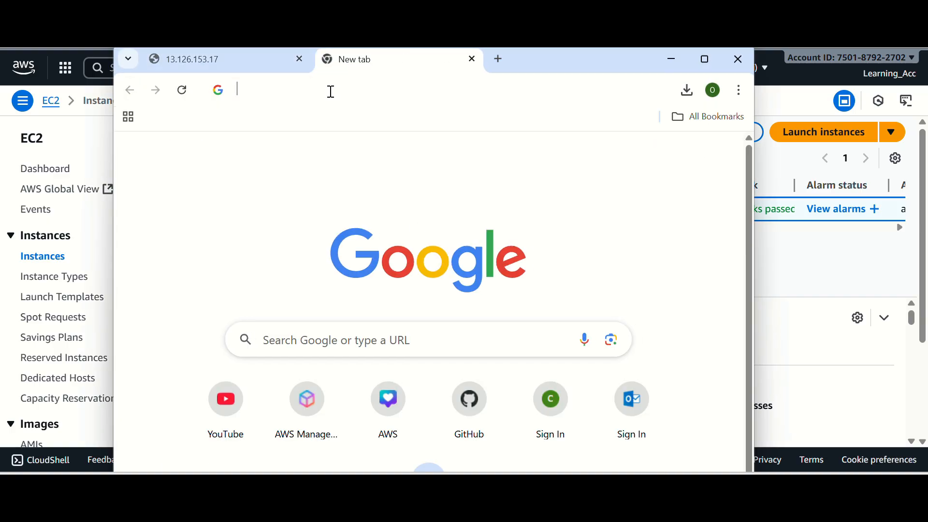
left_click(332, 89)
type("13.126.153.17")
key("Return")
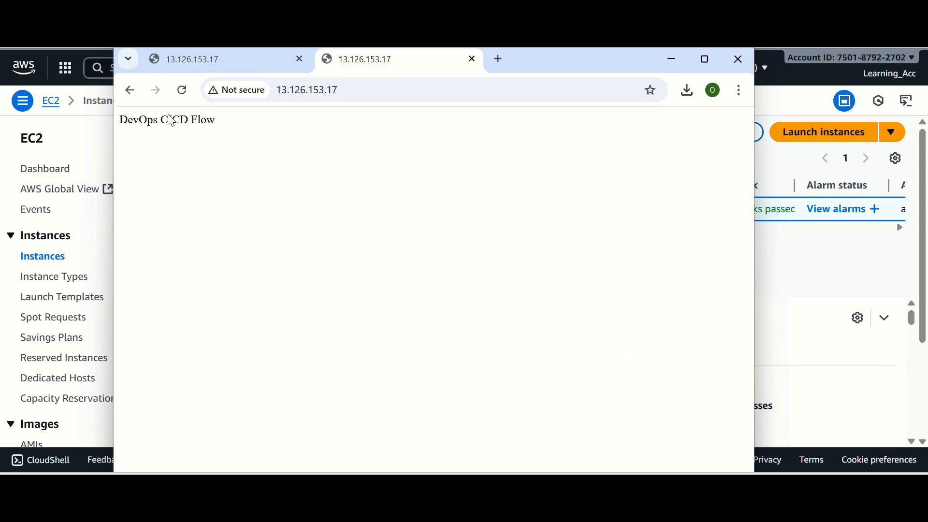
left_click_drag(127, 121, 222, 127)
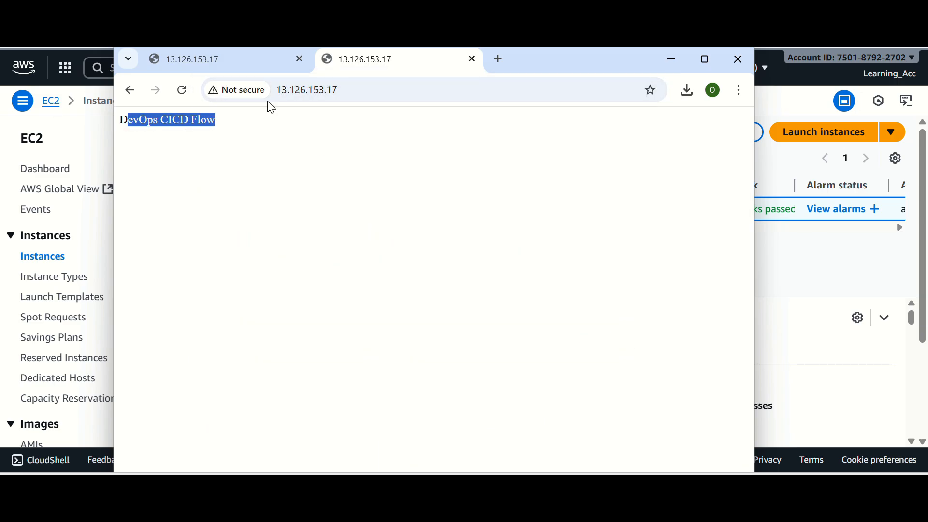
left_click(198, 139)
Compare the two 13.126.153.17 tabs, reloading the older one to check that it serves the custom page
left_click(217, 63)
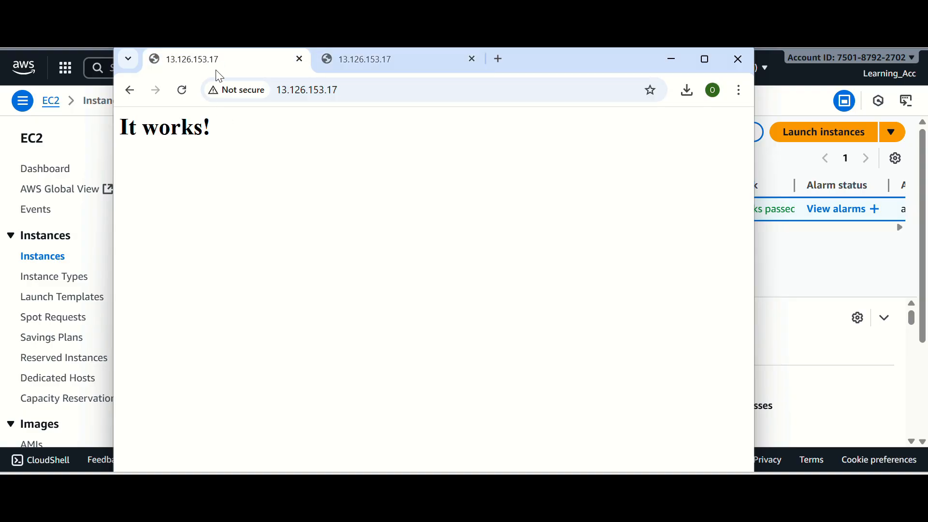
left_click_drag(128, 123, 218, 133)
left_click(372, 73)
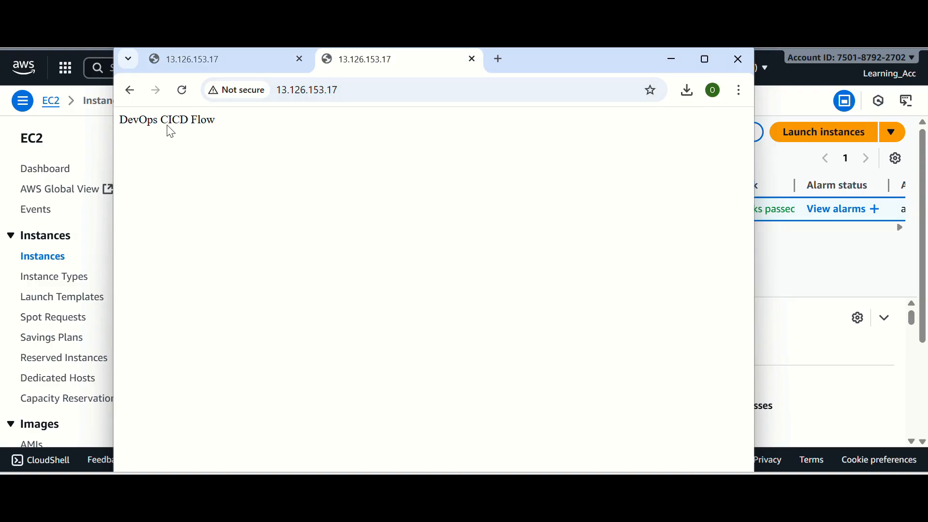
left_click(230, 68)
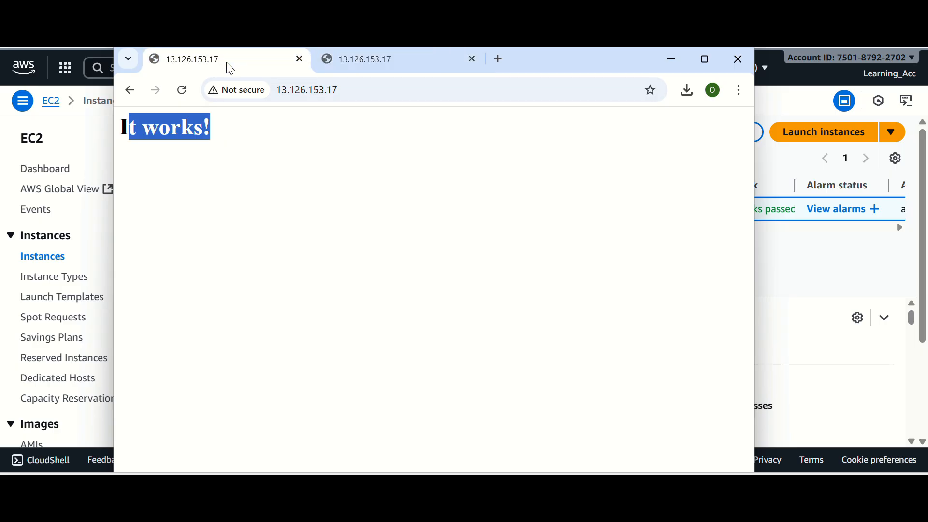
left_click(180, 94)
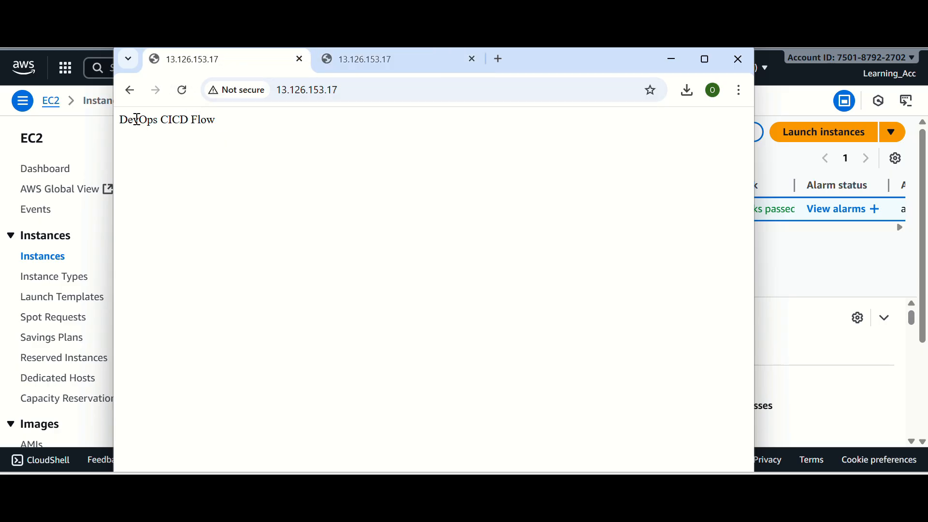
left_click_drag(137, 119, 328, 82)
left_click(368, 59)
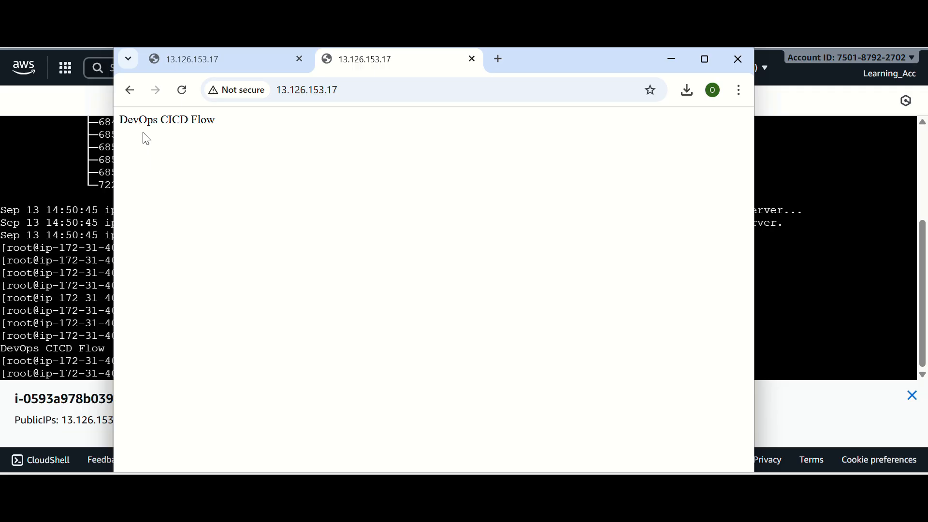
Return to the EC2 terminal and list the current directory's contents with ls to check for index.html
left_click(85, 319)
type("ls")
key("Return")
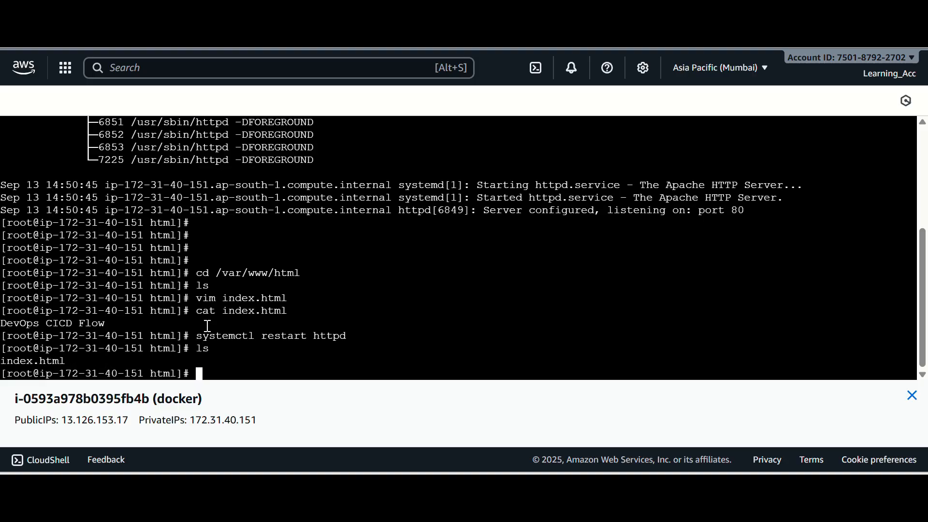
left_click_drag(22, 366, 61, 364)
left_click(202, 376)
left_click_drag(157, 374, 183, 372)
left_click(210, 375)
Print the working directory with pwd and review its path, the index.html file and the httpd restart command
type("pwd")
key("Return")
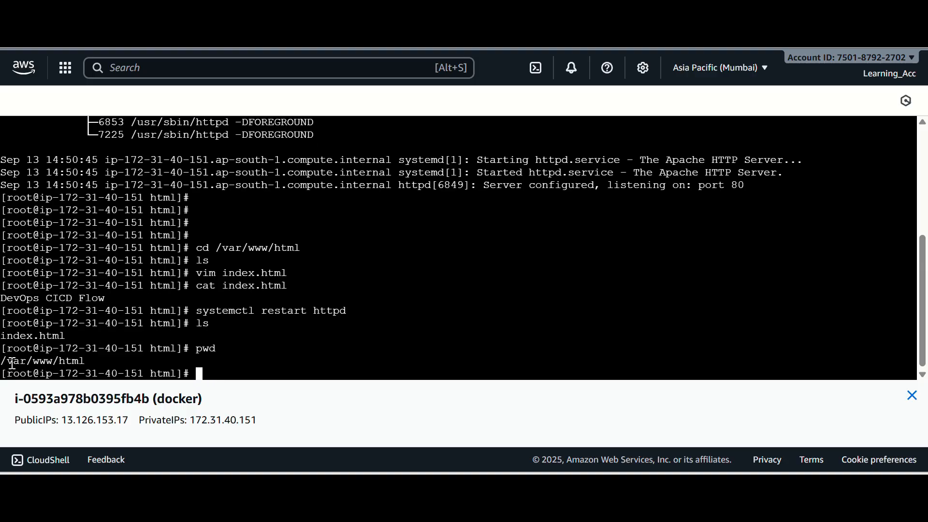
left_click_drag(11, 362, 92, 362)
left_click(93, 363)
double_click(58, 336)
left_click(199, 375)
left_click_drag(195, 312, 331, 327)
left_click(229, 371)
Reload the 13.126.153.17 page in Chrome and return to the EC2 terminal
left_click(675, 447)
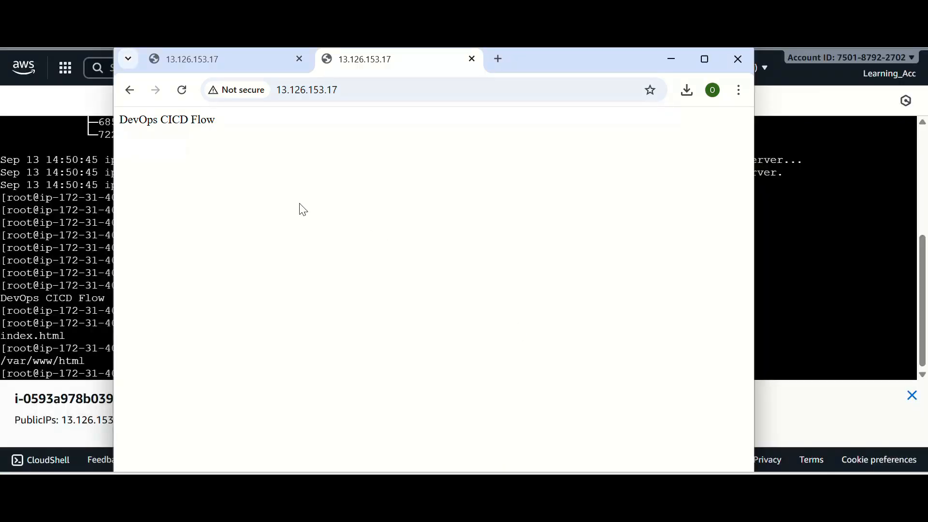
left_click(182, 90)
left_click(104, 360)
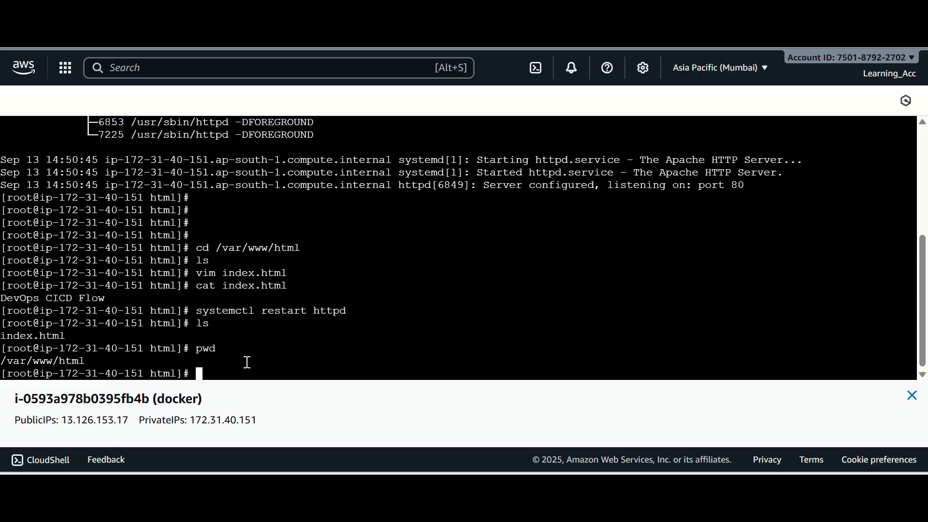
Overwrite index.html with the text "Welcome to DevOps CICD Flow Youtube Channel" using an echo redirect in the terminal
type("echo")
type("Welcome to DevOps CID")
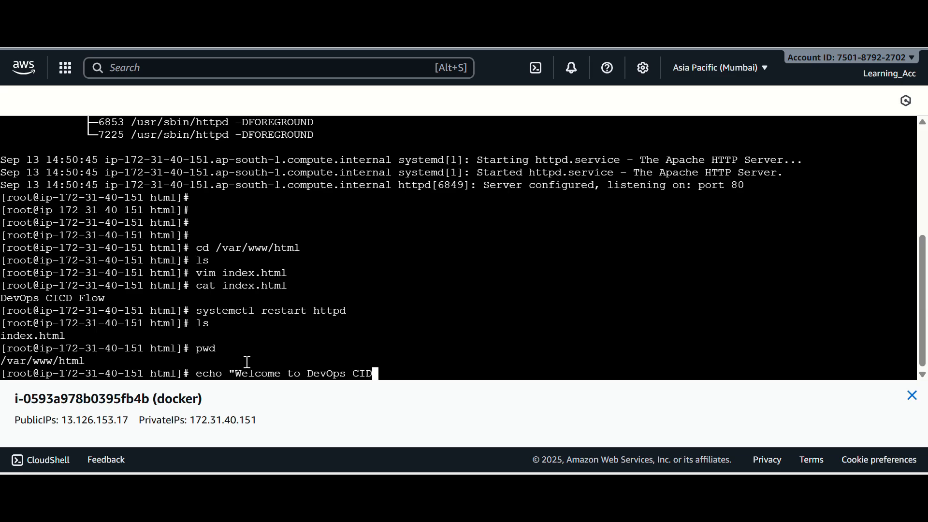
key("BackSpace")
type("CD Flow Youtube ")
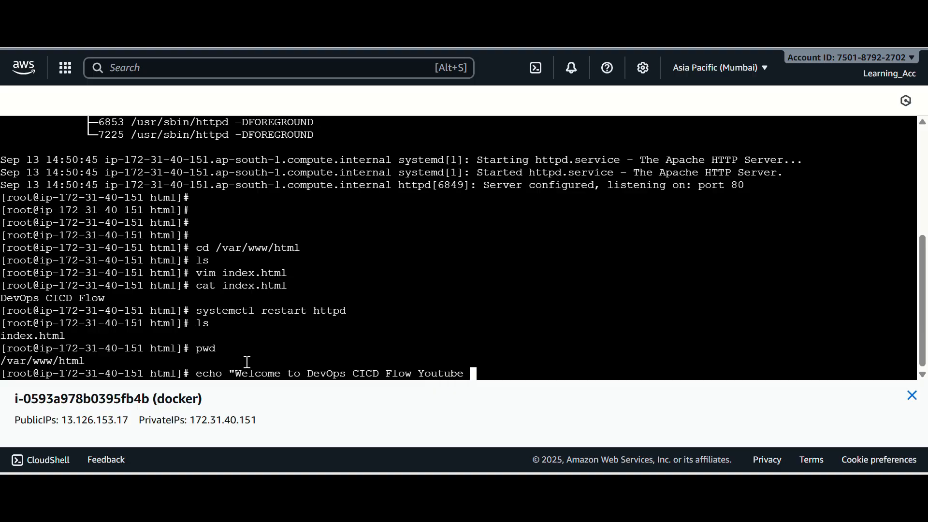
type("Channel\" > Index.h")
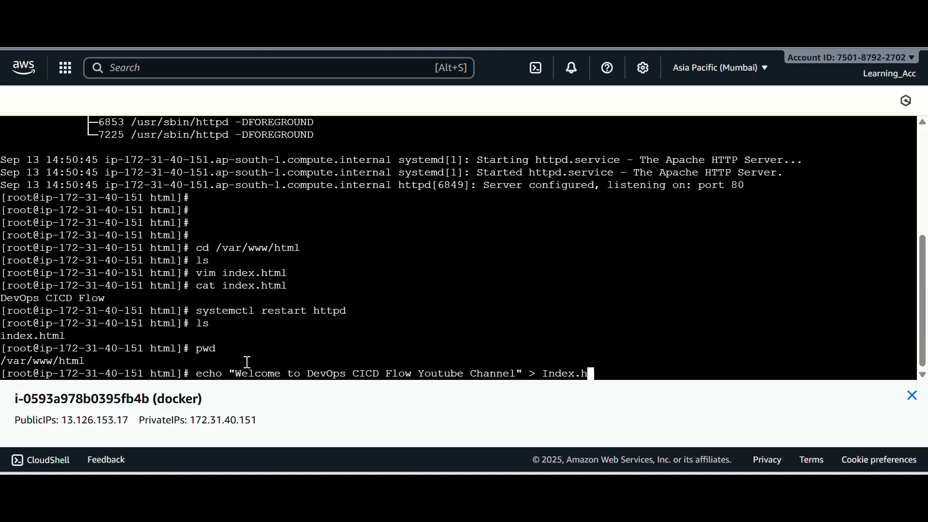
type("t")
key("BackSpace")
key("BackSpace")
key("BackSpace")
key("BackSpace")
key("BackSpace")
key("BackSpace")
key("BackSpace")
key("BackSpace")
type("index.html")
key("Return")
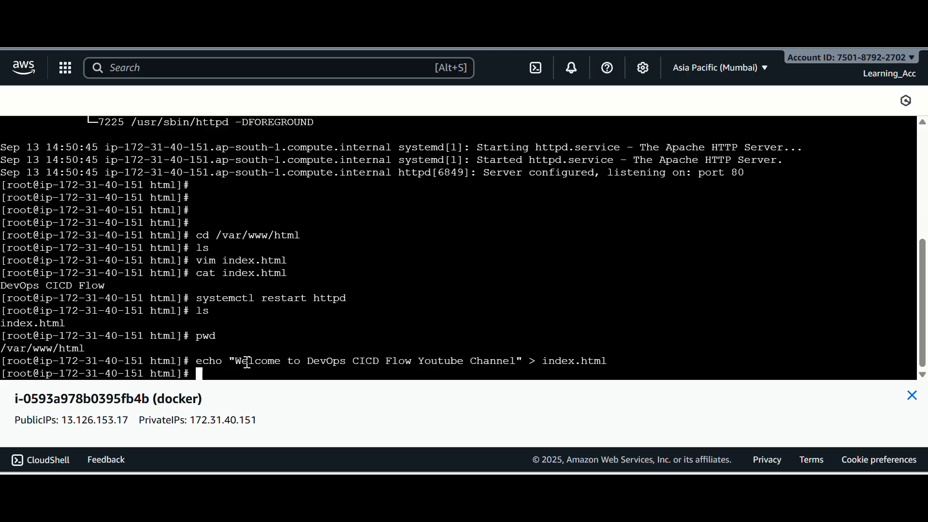
Print index.html with cat and check the rewritten welcome text
type("cat index.html")
key("Return")
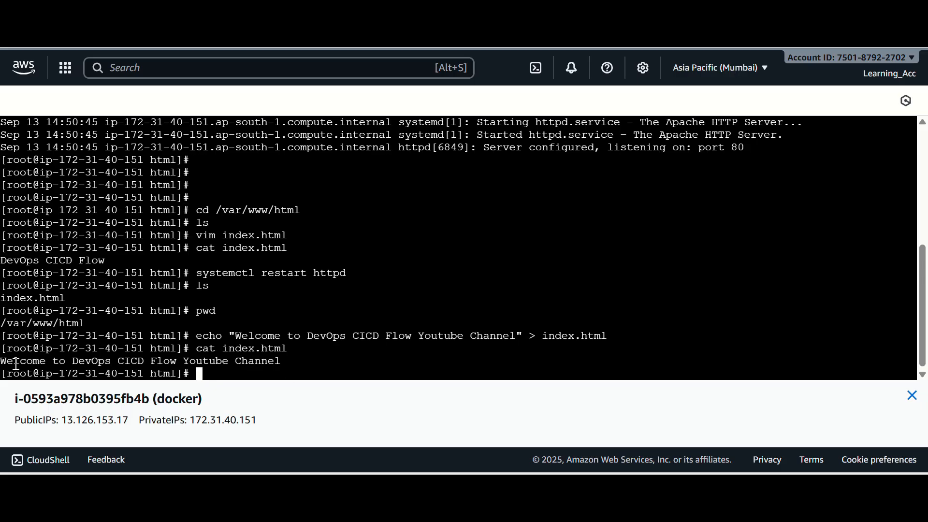
left_click_drag(13, 363, 291, 356)
left_click(254, 355)
Recall the earlier systemctl restart httpd command in the terminal and run it
left_click(234, 373)
key("Up")
key("Up")
key("Up")
key("Up")
key("Up")
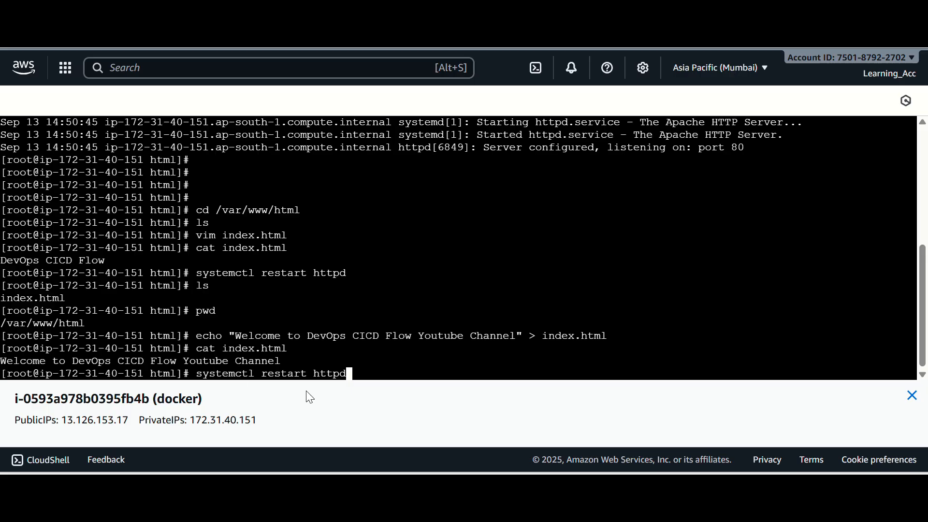
key("Return")
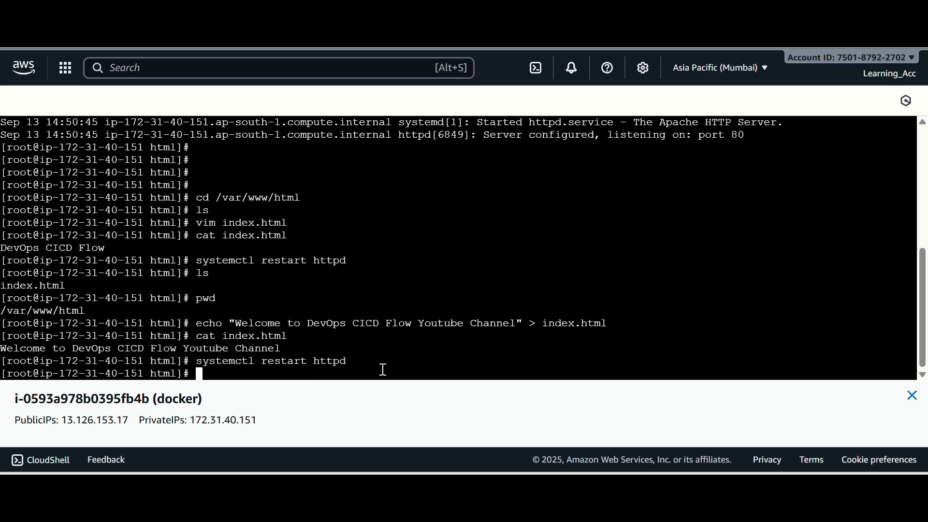
Switch to Chrome, reload the 13.126.153.17 page and check its welcome text
left_click(694, 431)
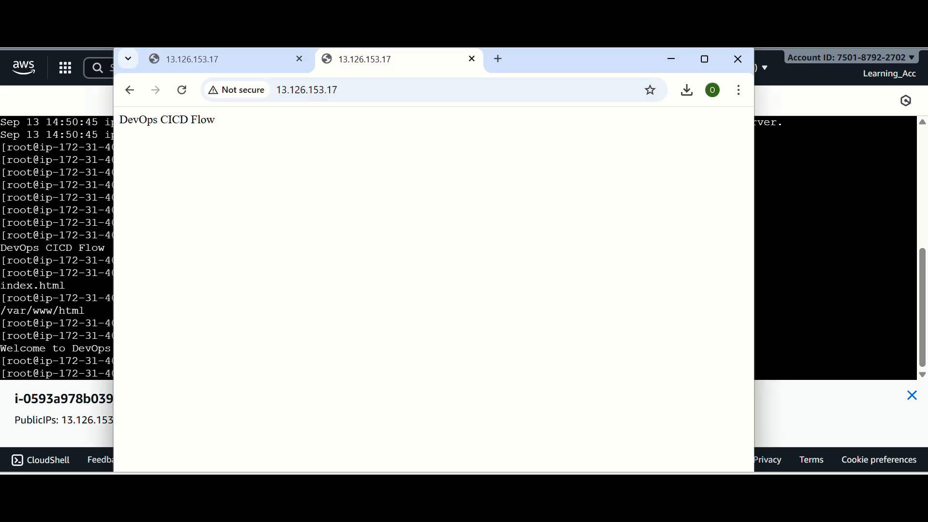
left_click(181, 93)
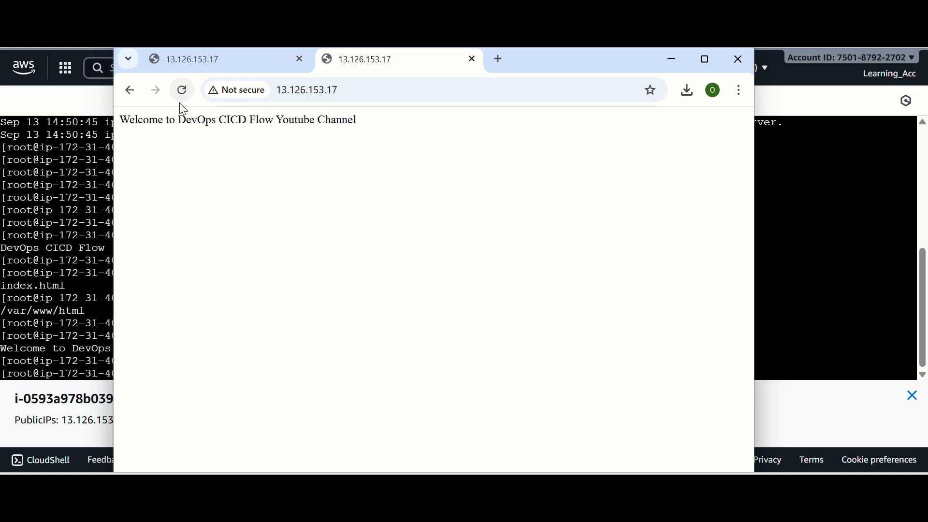
left_click_drag(143, 121, 379, 125)
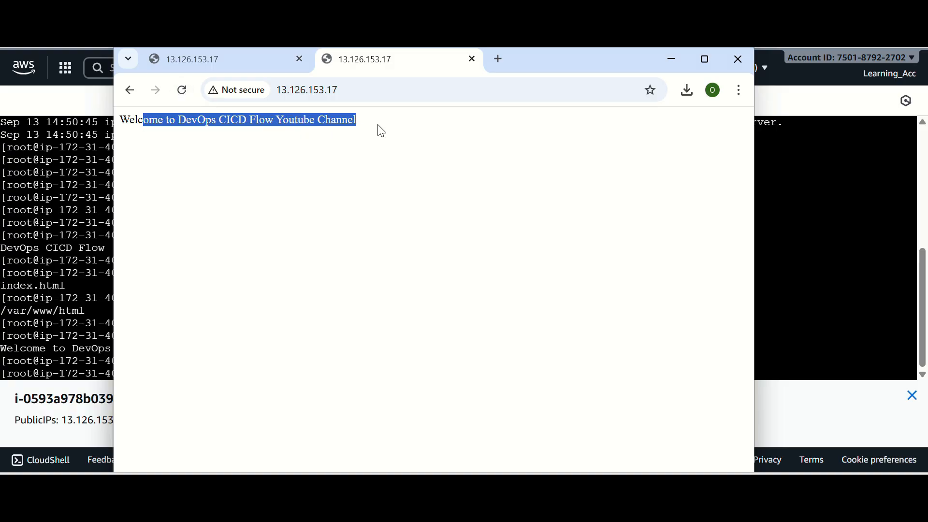
left_click(371, 124)
left_click_drag(169, 121, 467, 157)
left_click(423, 209)
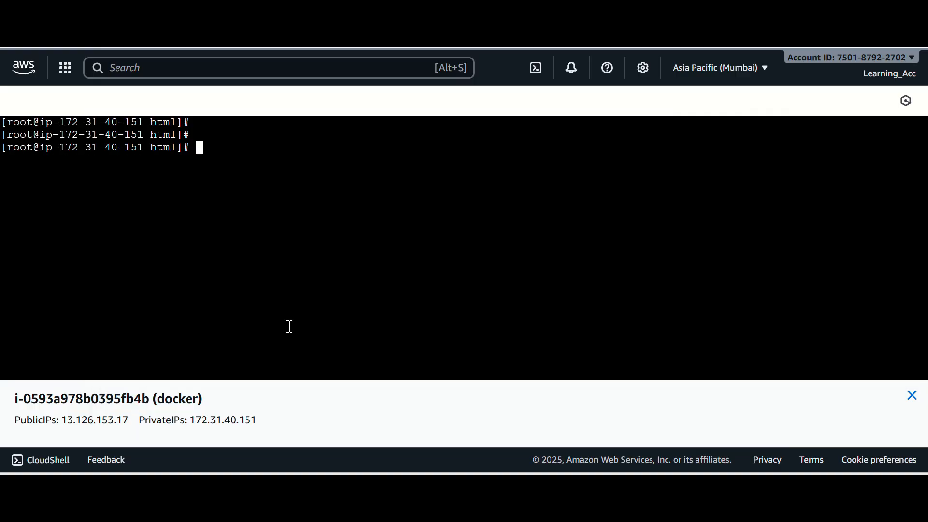
Open index.html in vim and paste the copied HTML with a DodgerBlue h1 heading and a Tomato paragraph
type("vim index.html")
key("Return")
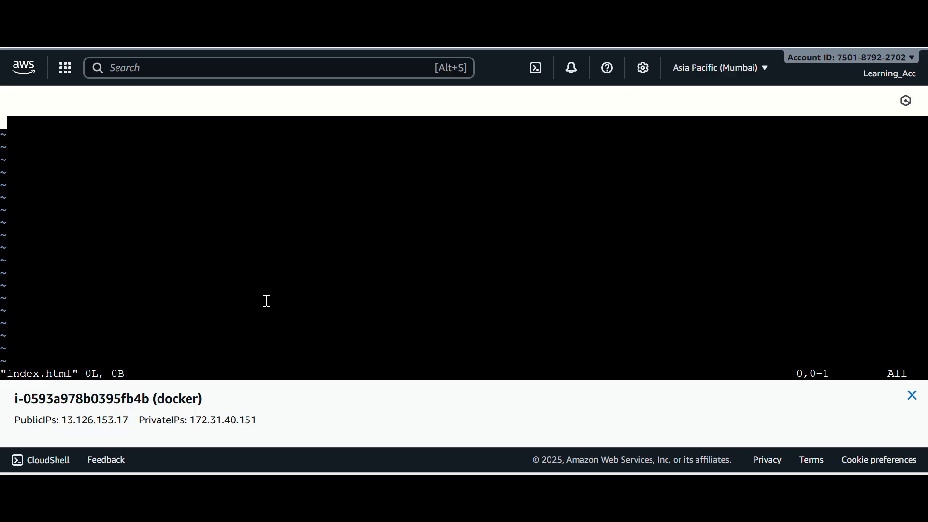
key("i")
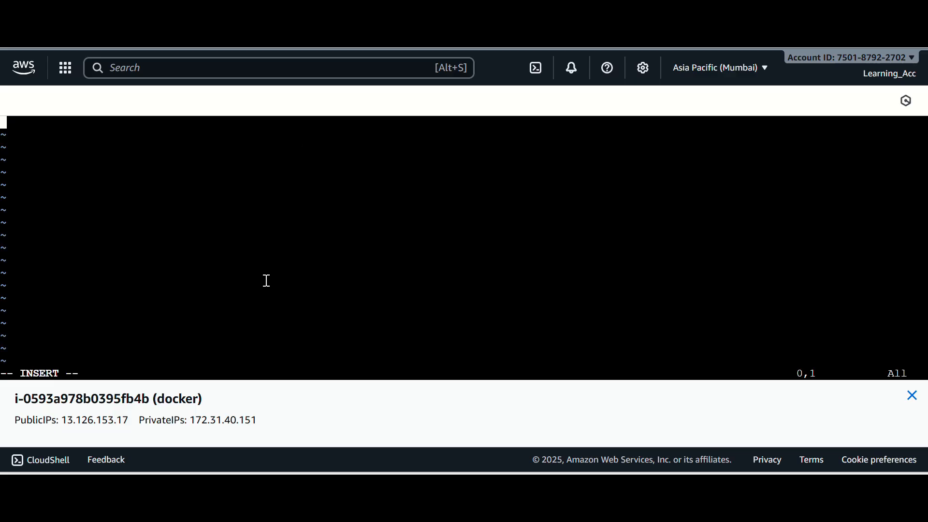
right_click(36, 125)
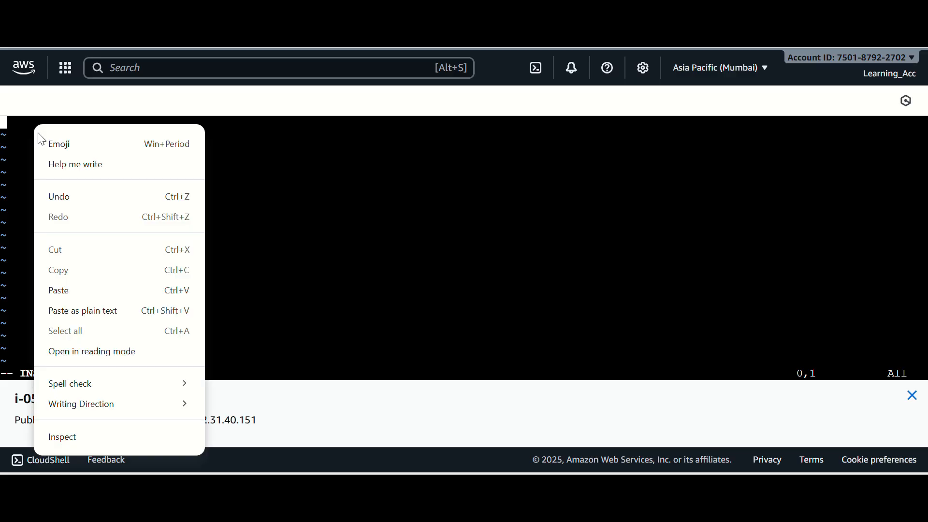
left_click(72, 295)
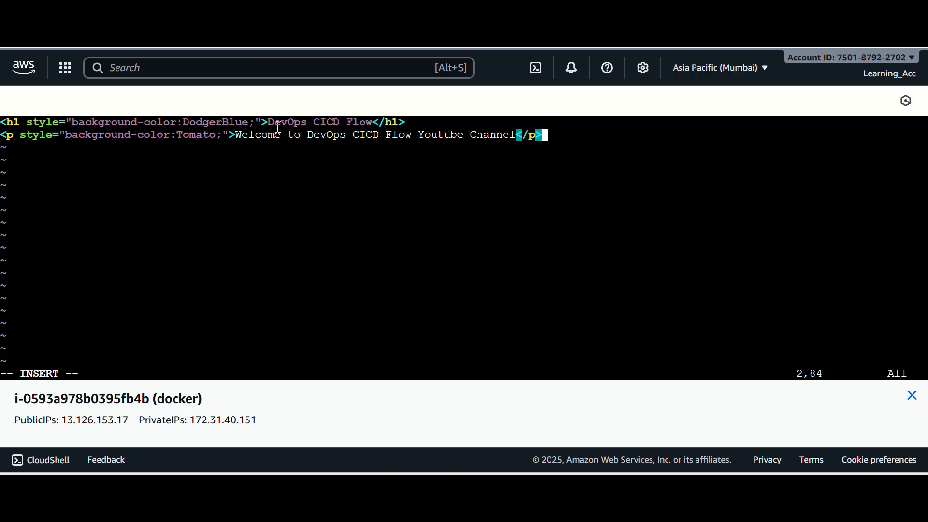
Review the heading and paragraph text in vim, and save and quit index.html
left_click_drag(278, 127, 323, 128)
left_click_drag(245, 139, 450, 144)
left_click(418, 168)
key("Escape")
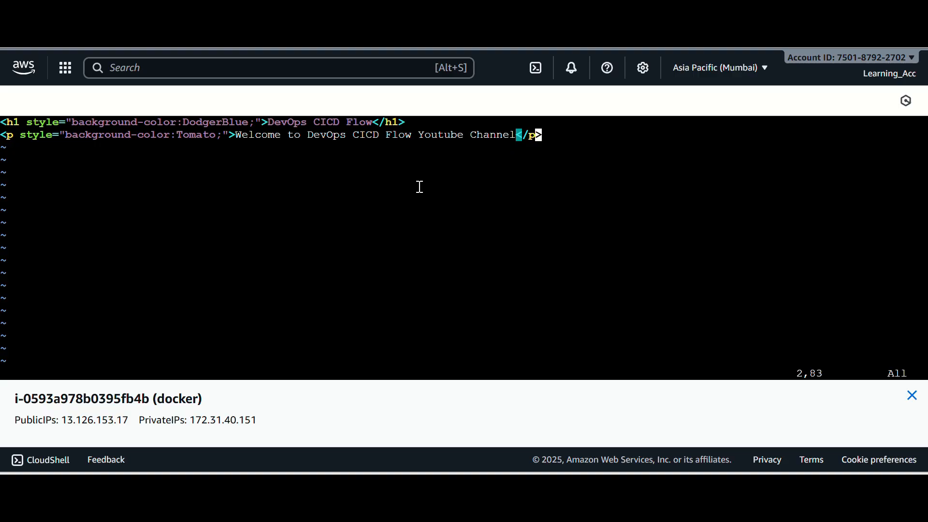
key("shift+colon")
type("wq")
key("Return")
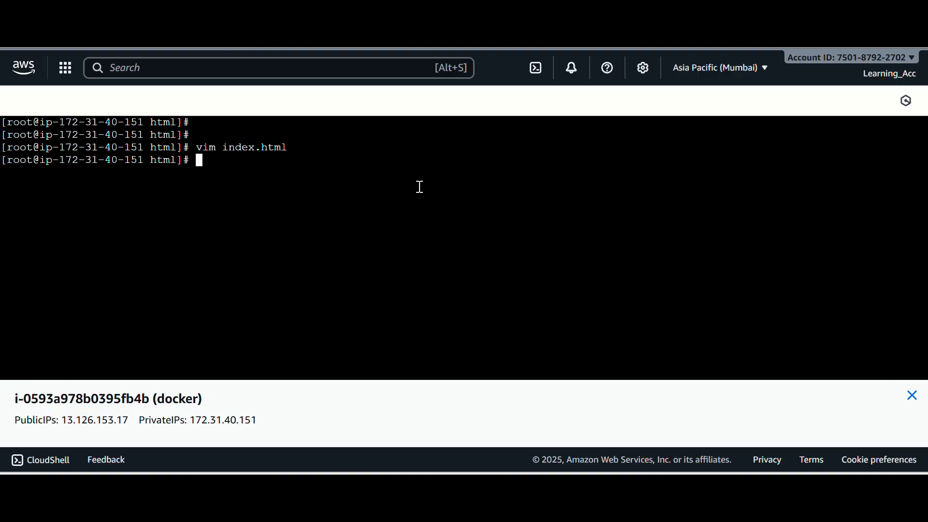
Try to restart the httpd service from the terminal with systemctl
type("systemctl ")
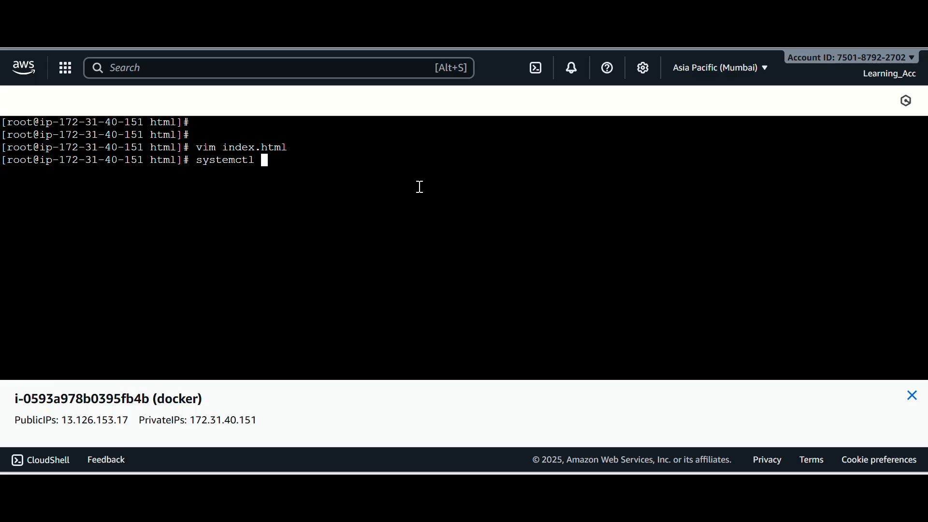
type("retsrat httpd")
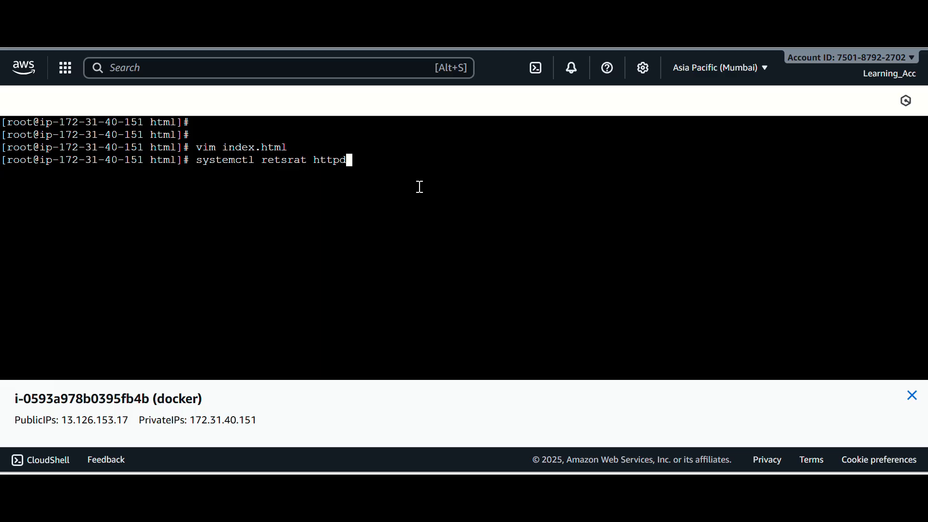
key("Return")
Recall the mistyped systemctl command, correct its verb to restart, and run it for httpd
key("Up")
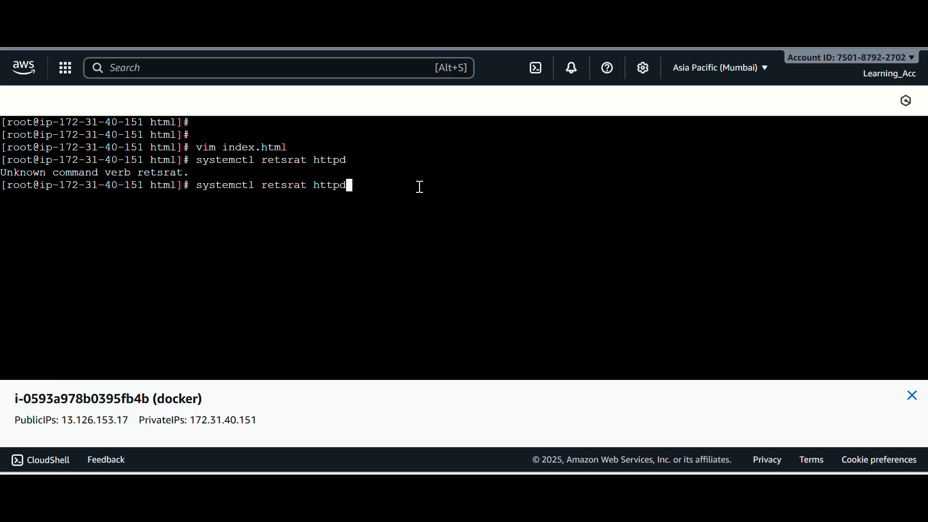
key("Left")
key("Left")
key("Left")
key("Left")
key("Left")
key("Left")
key("Left")
key("Left")
key("Left")
key("Left")
key("BackSpace")
key("Right")
type("t")
key("Right")
key("Right")
key("Right")
key("BackSpace")
key("Left")
key("BackSpace")
key("Right")
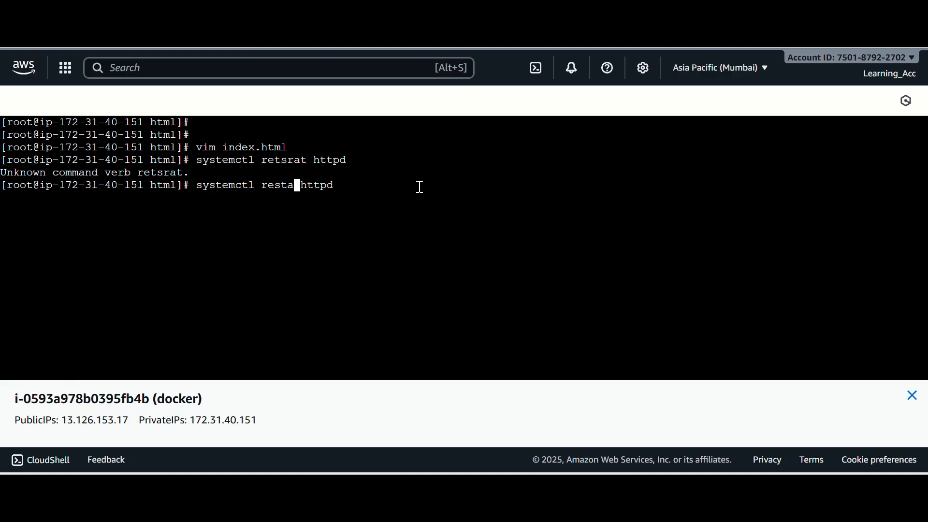
type("rt")
key("Right")
key("Right")
key("Right")
key("Return")
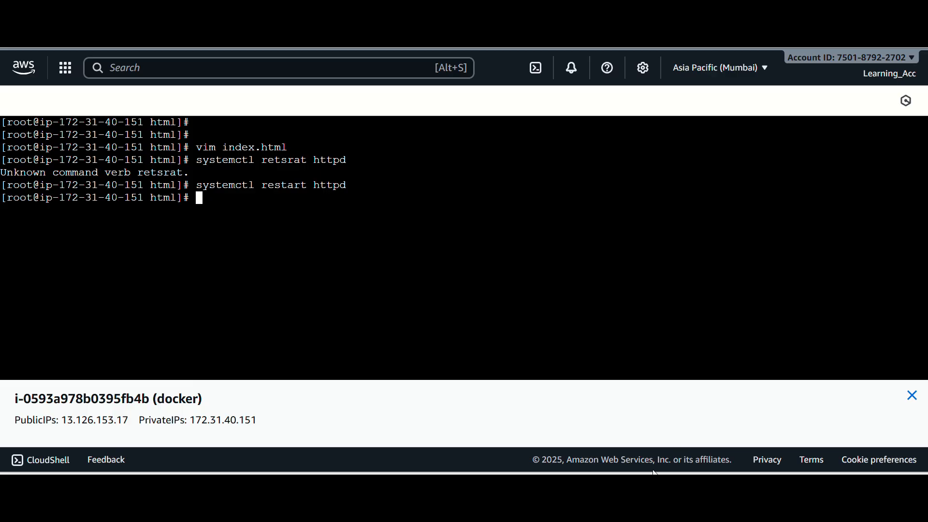
Switch to Chrome, reload the 13.126.153.17 page and check the styled heading and paragraph
left_click(675, 416)
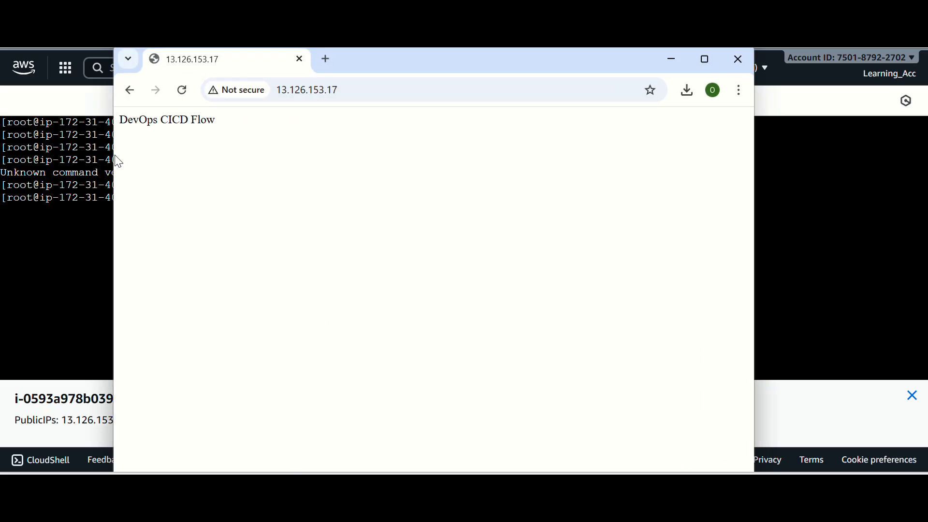
left_click(182, 91)
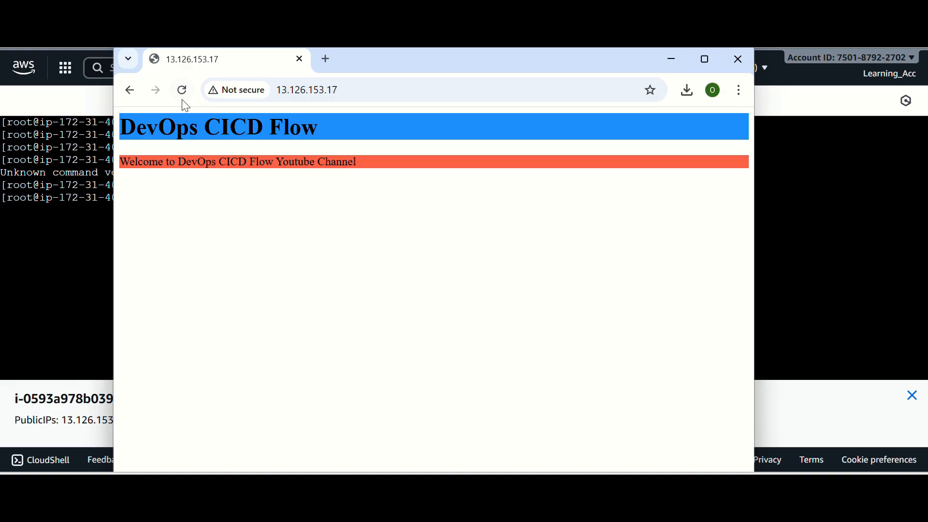
left_click_drag(162, 127, 344, 144)
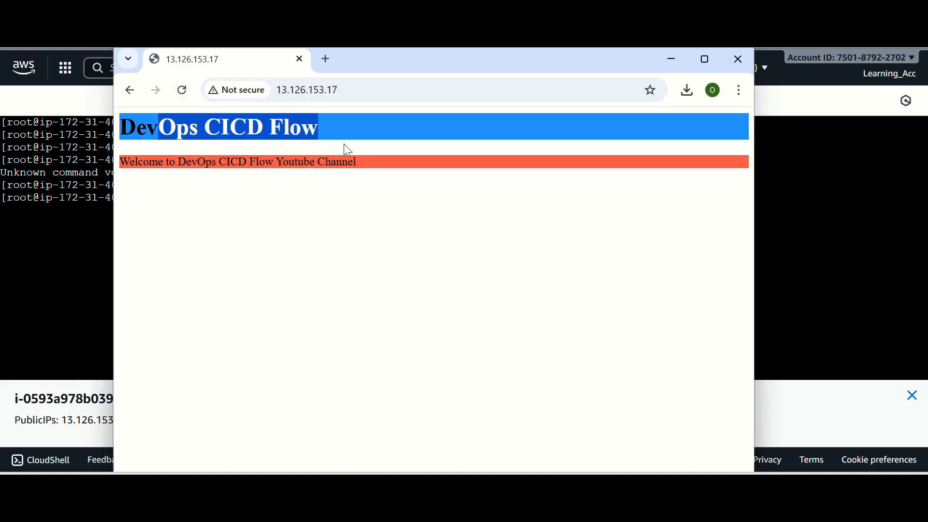
left_click(354, 171)
left_click_drag(359, 177, 205, 162)
left_click(232, 217)
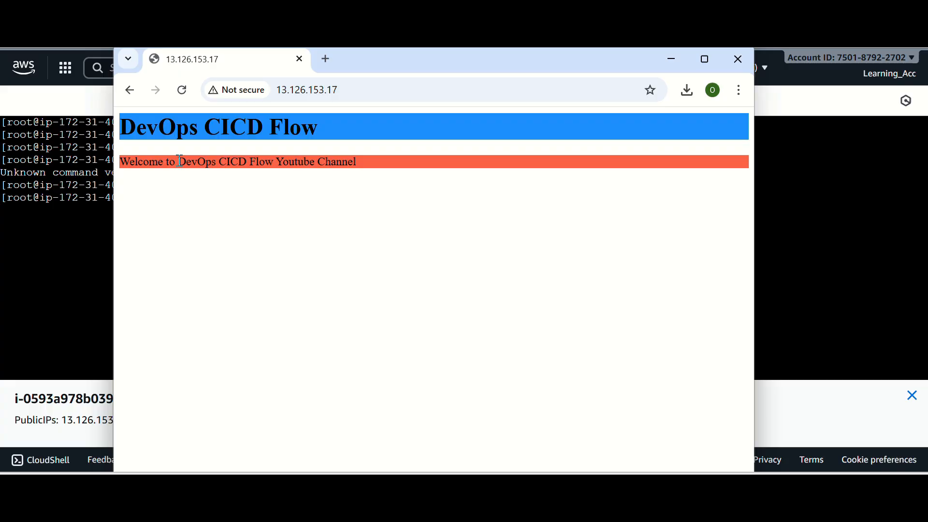